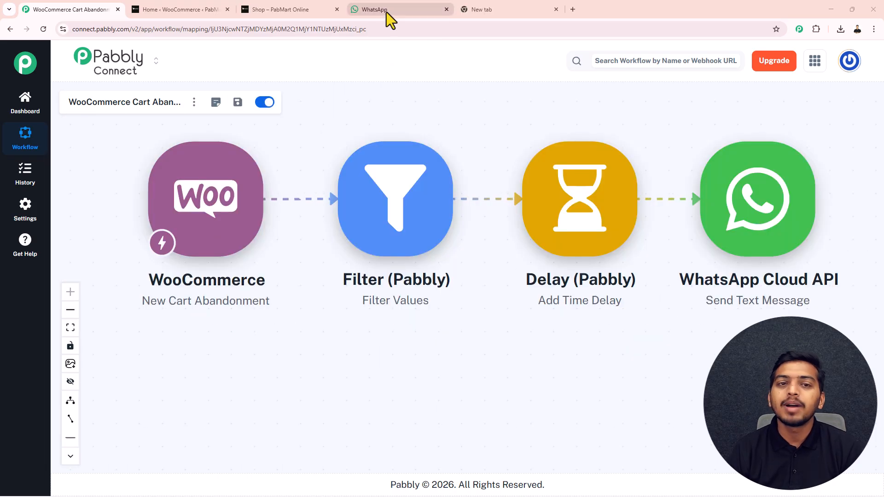
# Review the discount message from Pabbly Connect in WhatsApp, including its store name and coupon code, and return to the workflow
pyautogui.click(386, 10)
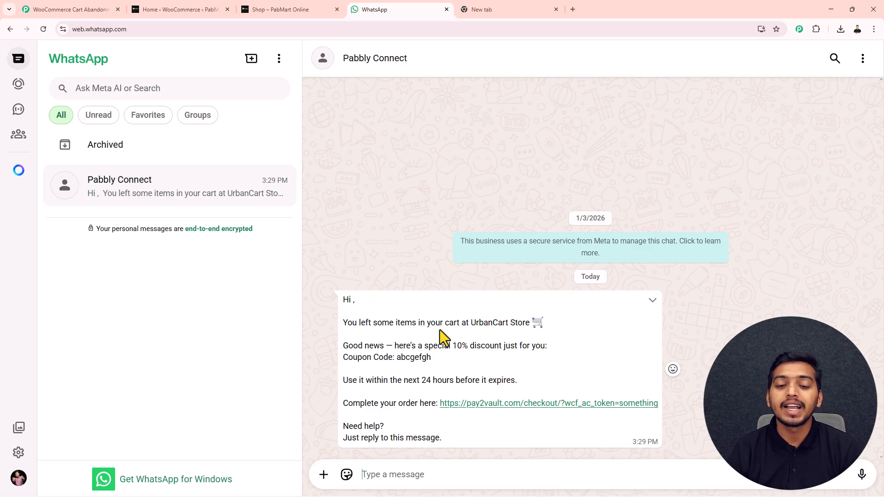
pyautogui.moveTo(471, 324); pyautogui.dragTo(526, 322)
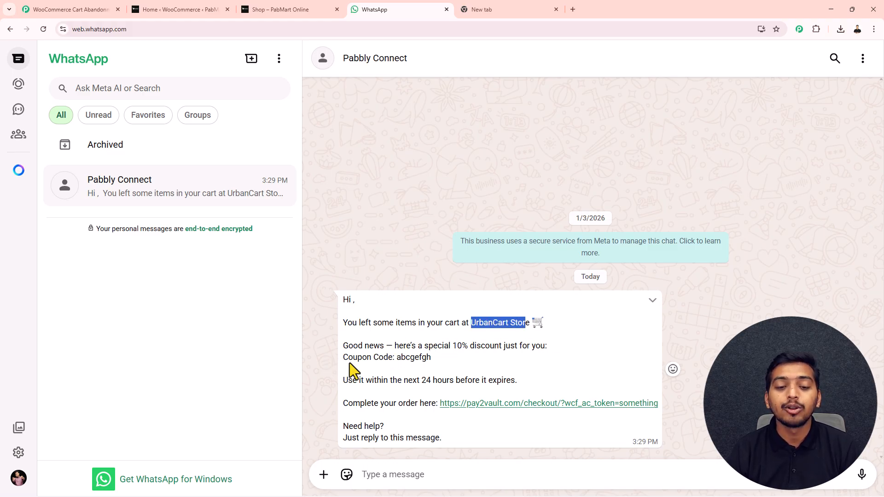
pyautogui.moveTo(345, 358); pyautogui.dragTo(425, 357)
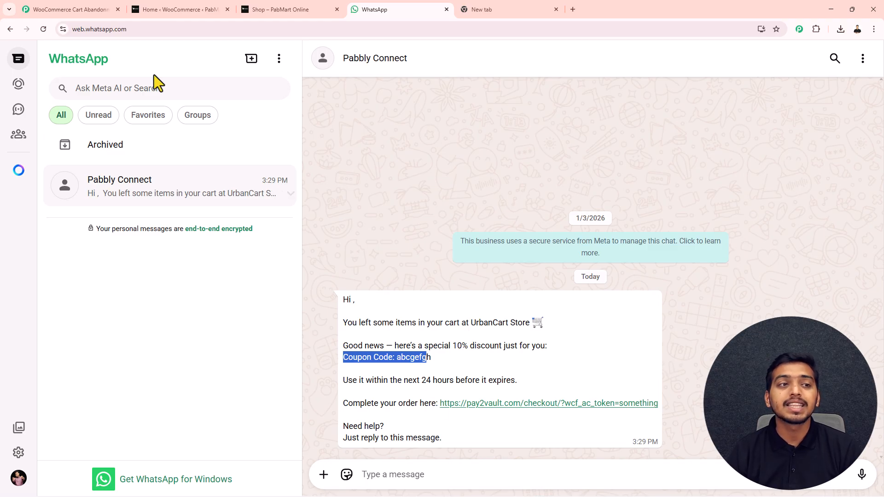
pyautogui.click(54, 9)
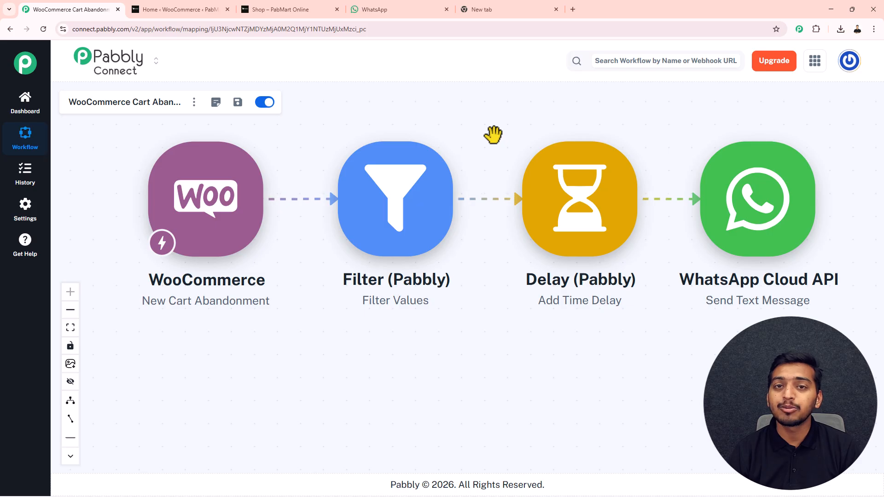
# Load the Pabbly Connect website in the empty browser tab, sign in and access the Pabbly Connect dashboard
pyautogui.click(503, 11)
pyautogui.moveTo(184, 26); pyautogui.dragTo(69, 40)
pyautogui.press('Return')
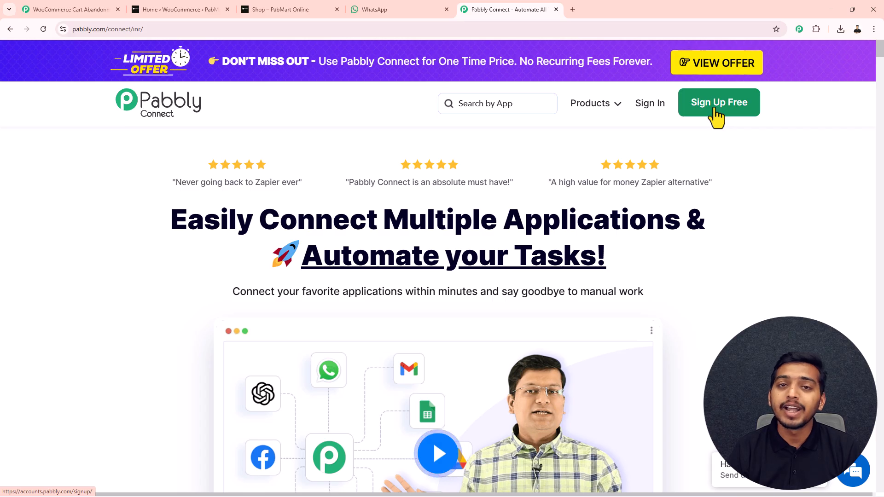
pyautogui.click(647, 106)
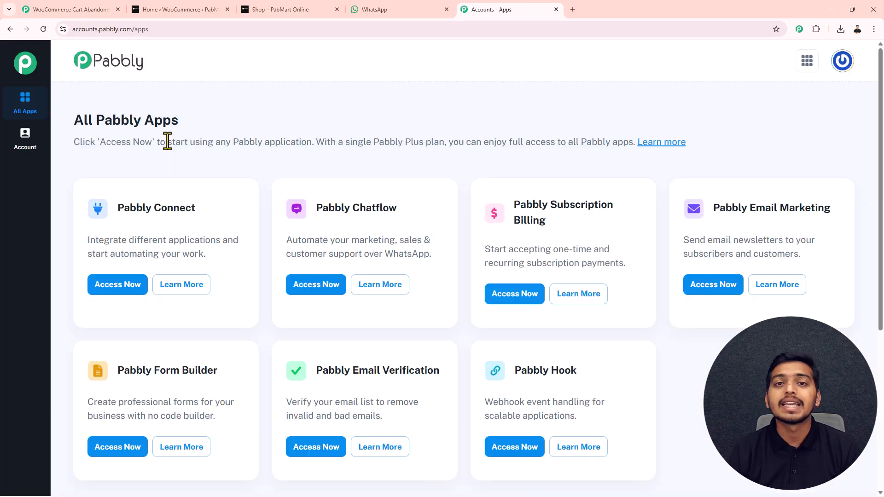
pyautogui.scroll(-2, 167, 141)
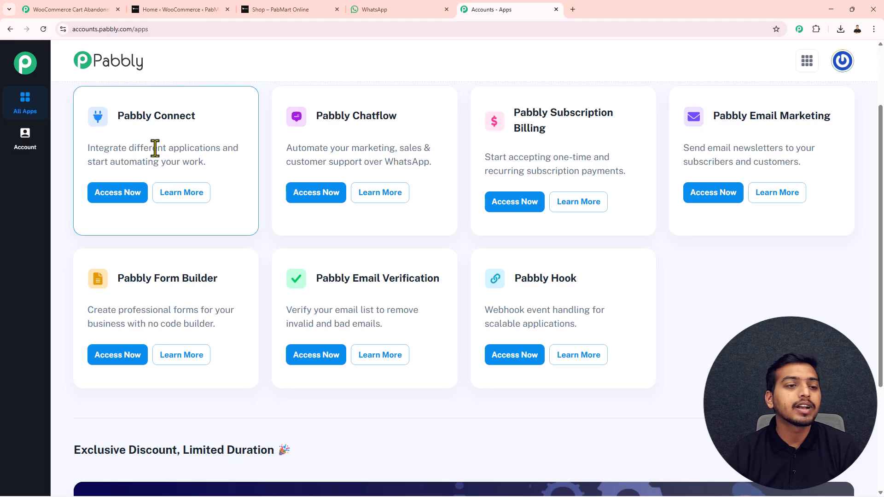
pyautogui.moveTo(119, 116); pyautogui.dragTo(206, 123)
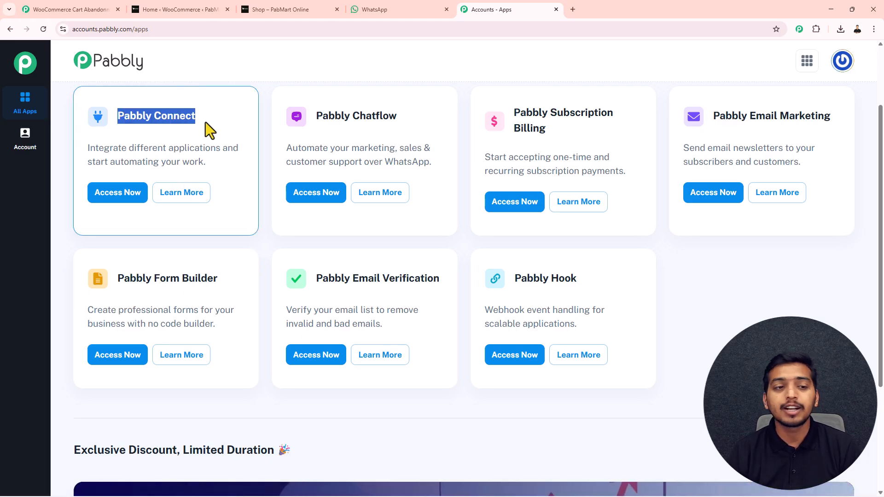
pyautogui.click(141, 196)
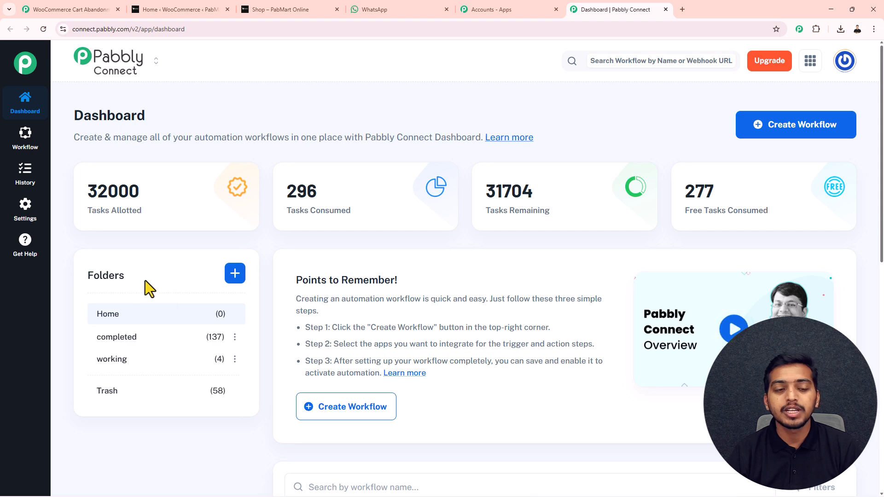
# Create a workflow named "WooCommerce Cart Abandonment → WhatsApp Discount" in the working folder using the New (Beta) builder
pyautogui.click(235, 274)
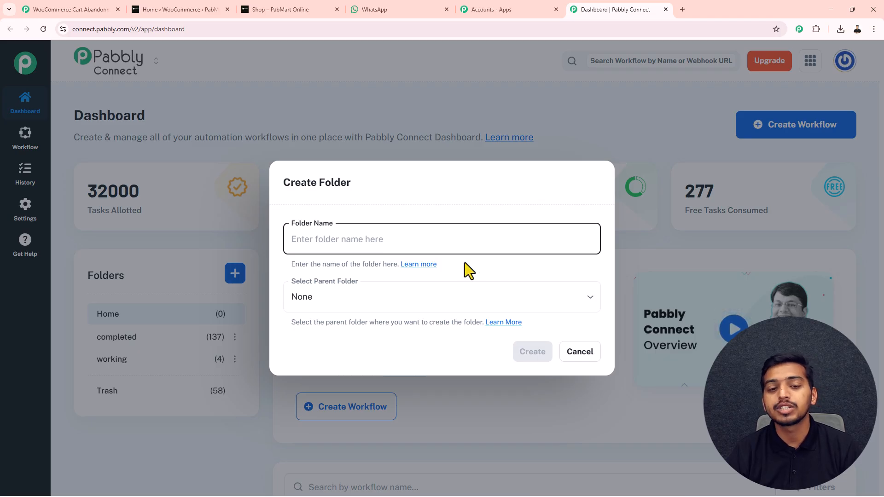
pyautogui.click(573, 356)
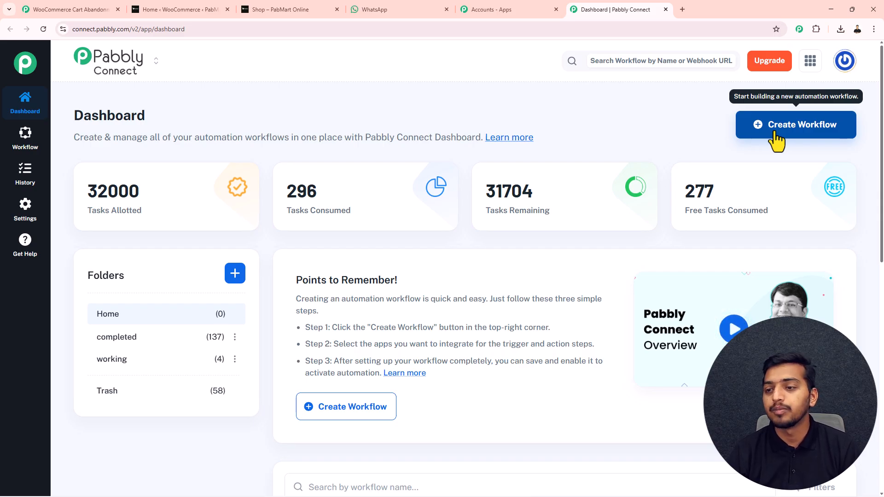
pyautogui.click(776, 133)
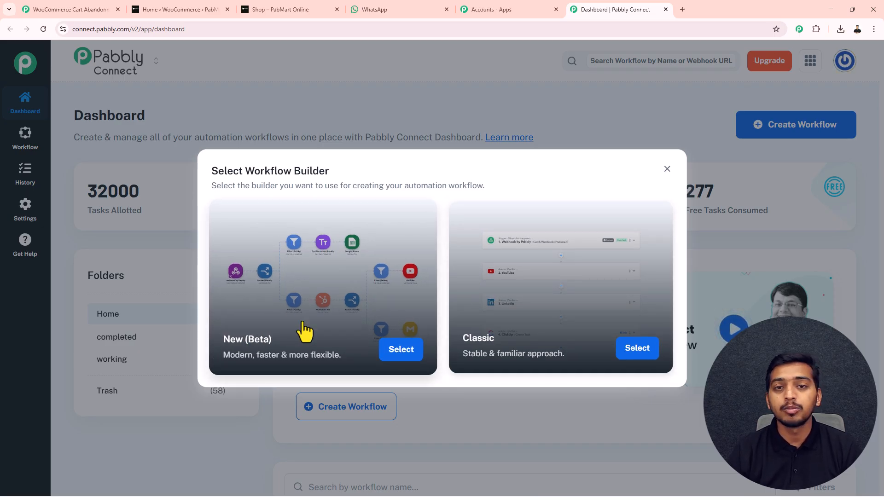
pyautogui.click(397, 355)
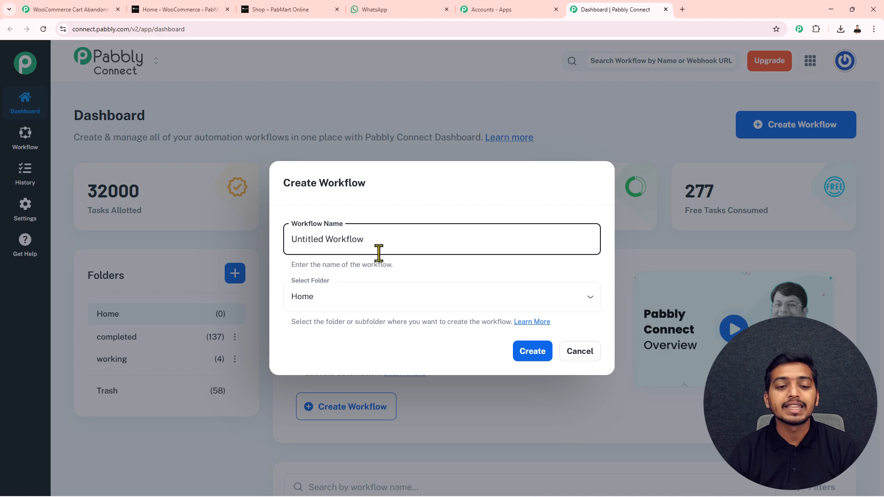
pyautogui.moveTo(332, 247); pyautogui.dragTo(282, 252)
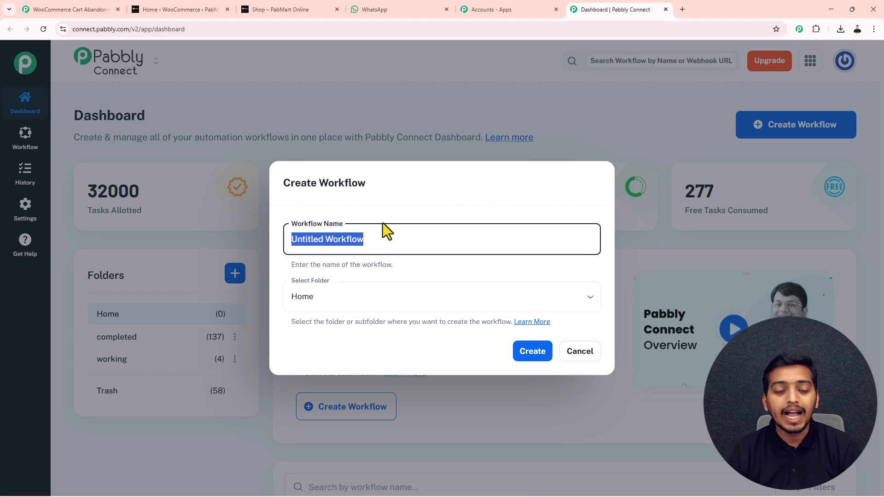
pyautogui.write('WooCommerce Cart Abandonment → WhatsApp Discount')
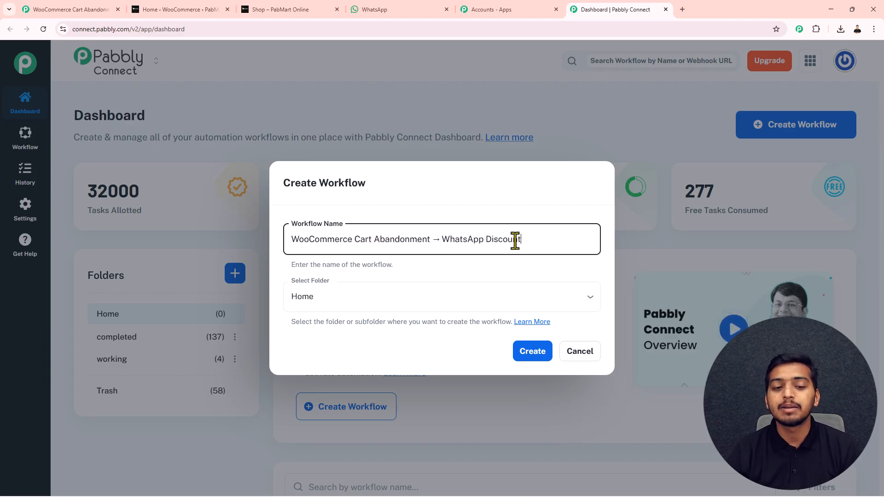
pyautogui.click(379, 297)
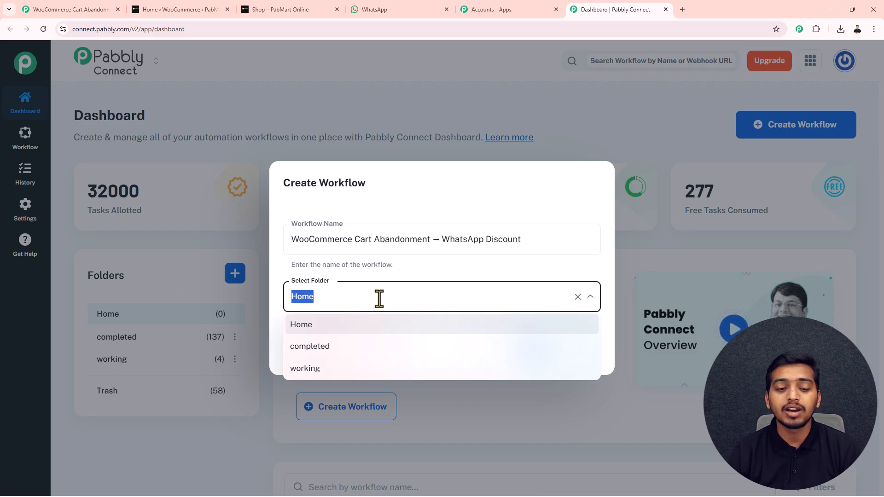
pyautogui.click(329, 370)
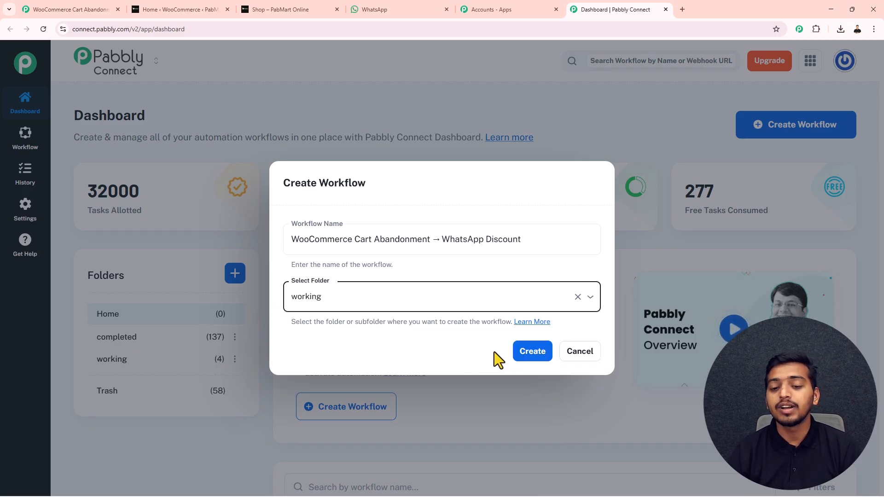
pyautogui.click(533, 354)
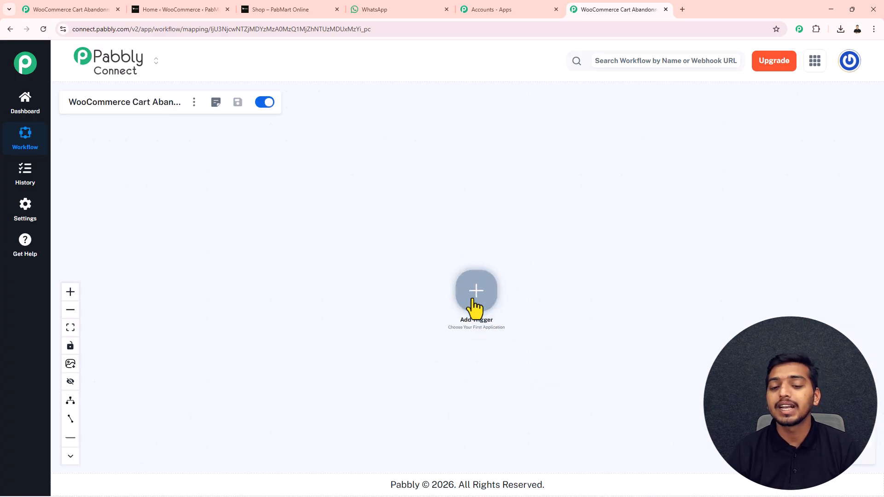
# Search for "wooc" and choose WooCommerce as the new workflow's trigger app
pyautogui.moveTo(403, 216); pyautogui.dragTo(400, 233)
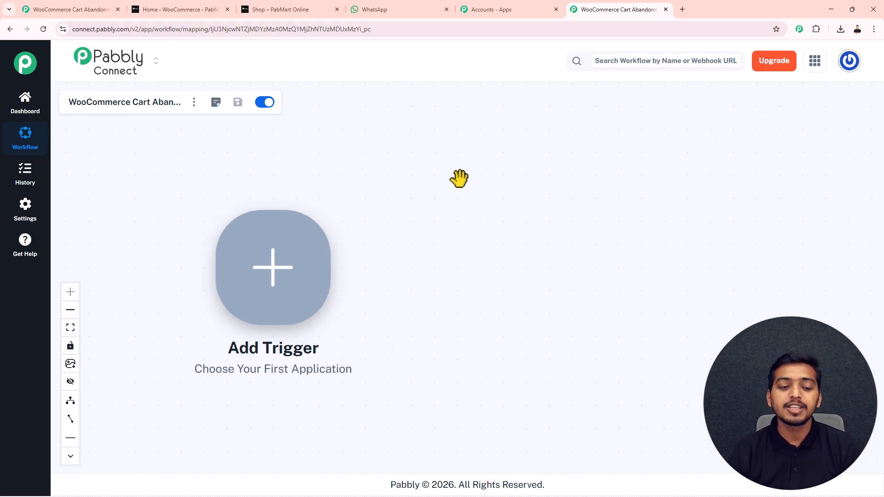
pyautogui.click(276, 276)
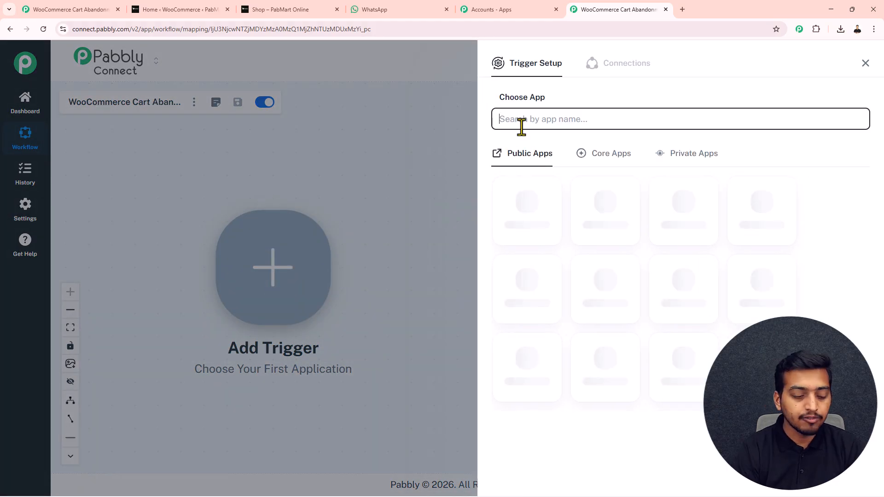
pyautogui.write('woo')
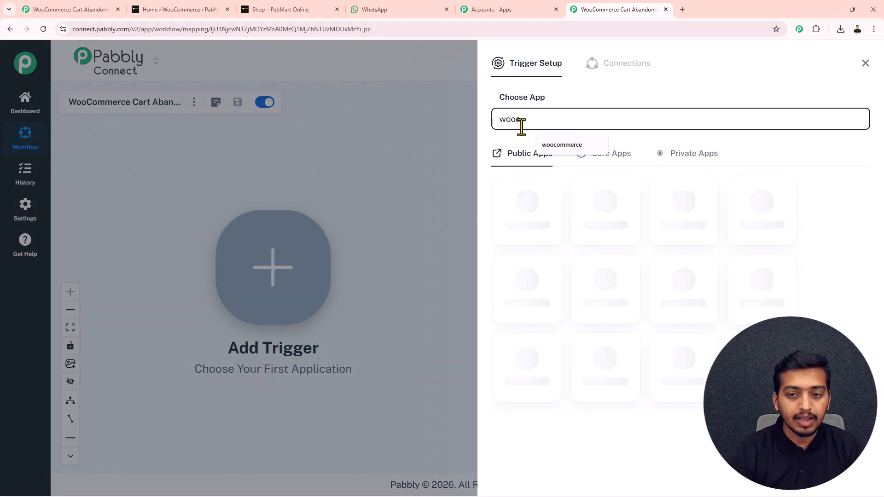
pyautogui.write('c')
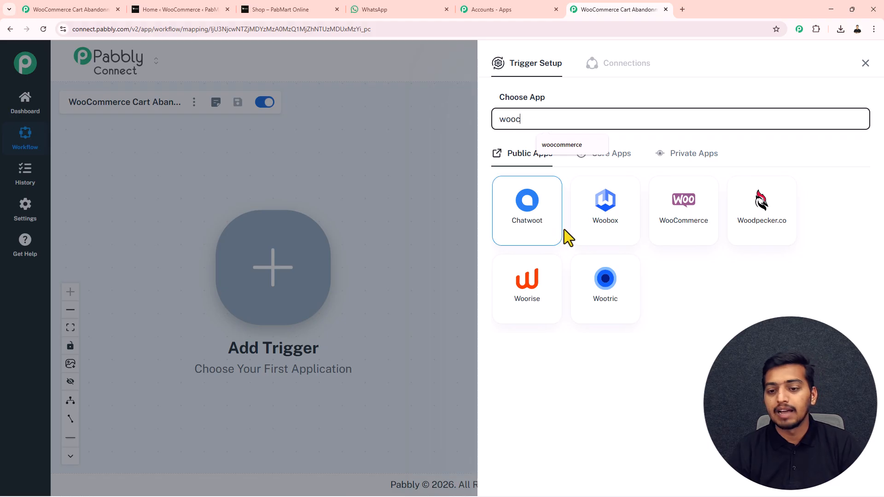
pyautogui.click(687, 217)
# Connect the WooCommerce trigger with the New Cart Abandonment event and copy its webhook URL
pyautogui.click(571, 174)
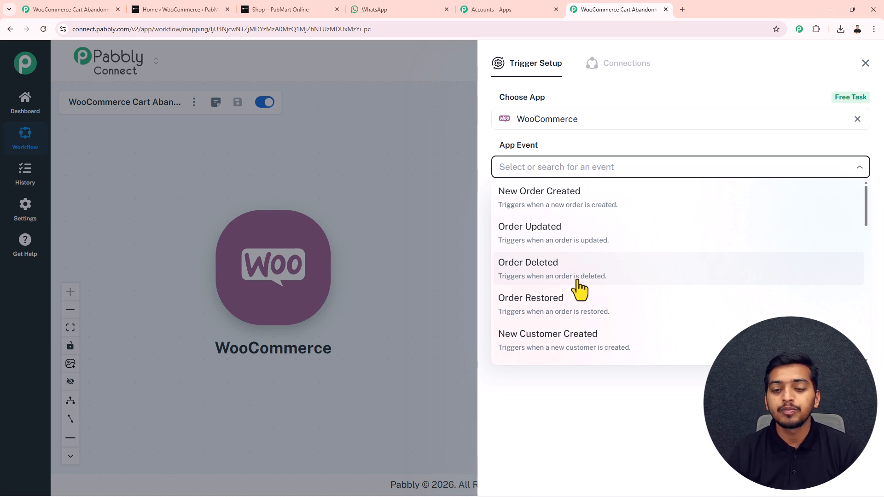
pyautogui.scroll(-10, 580, 289)
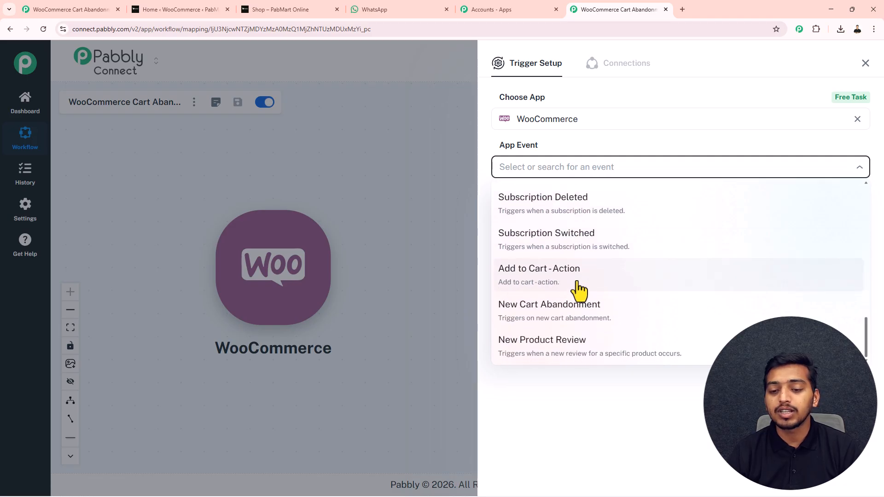
pyautogui.click(584, 318)
pyautogui.click(529, 209)
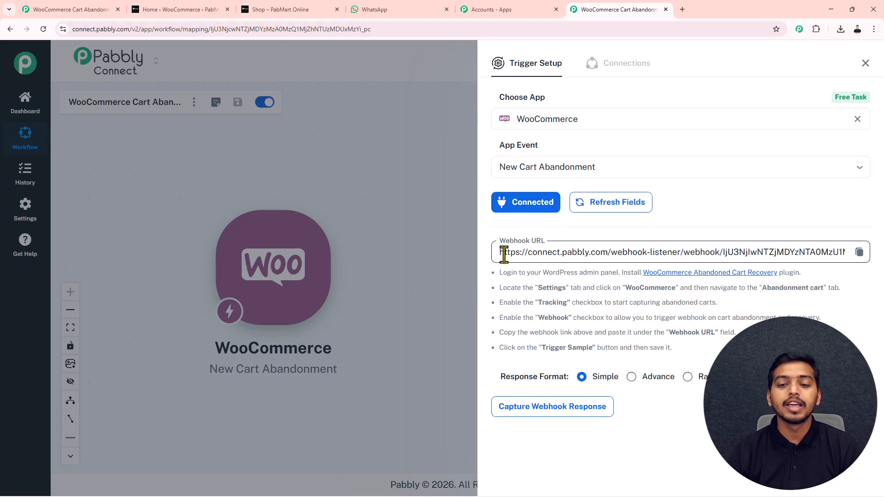
pyautogui.click(859, 253)
pyautogui.moveTo(503, 272); pyautogui.dragTo(704, 350)
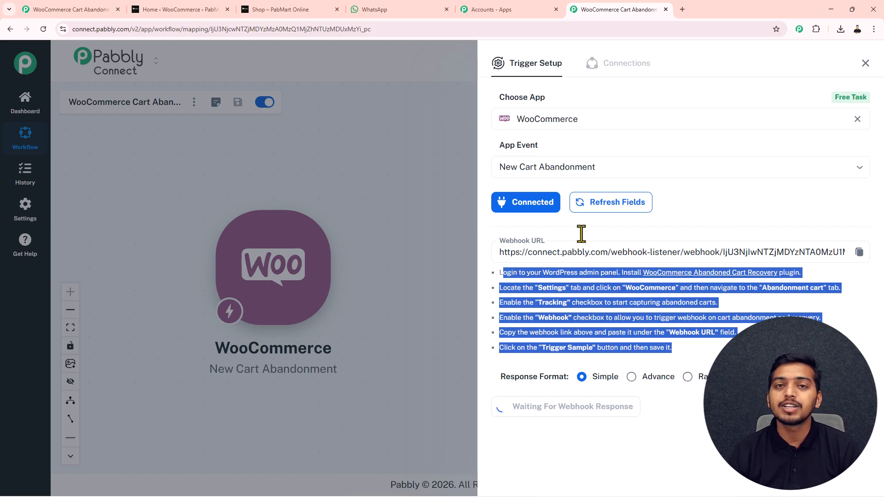
# Switch to the store's WordPress admin and enable tracking in the WooCommerce Cart Abandonment general settings
pyautogui.click(172, 7)
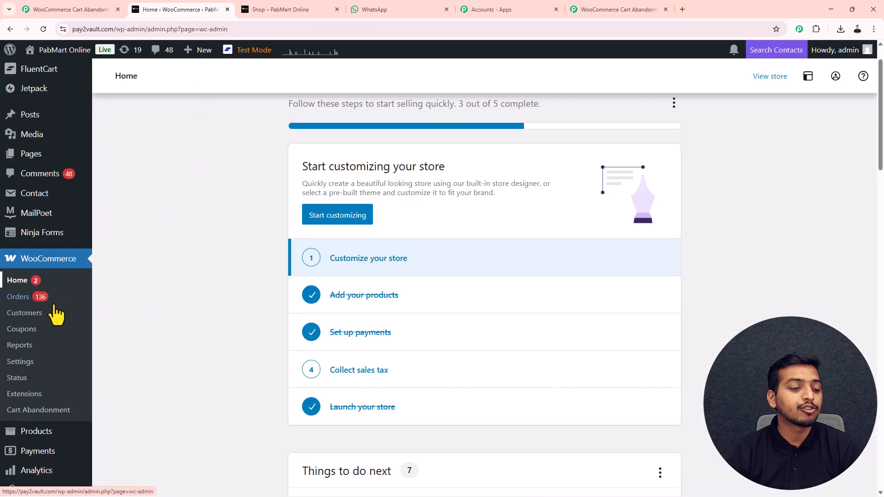
pyautogui.click(32, 411)
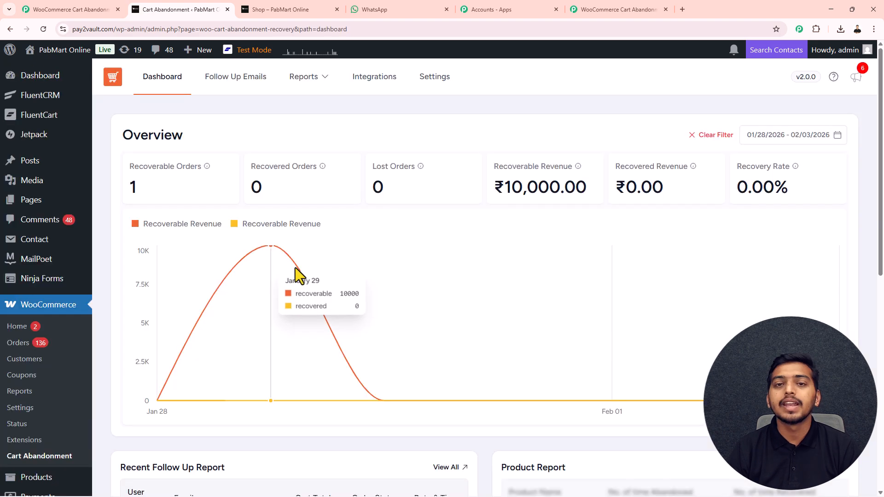
pyautogui.click(437, 84)
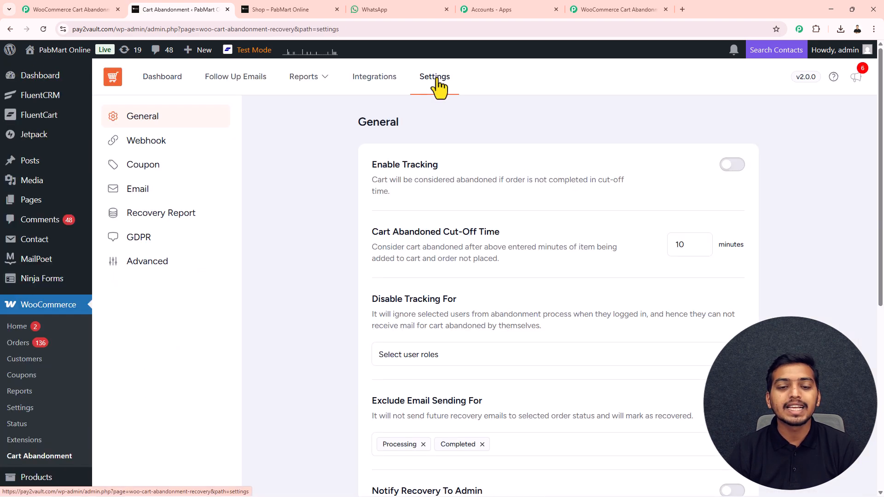
pyautogui.click(732, 167)
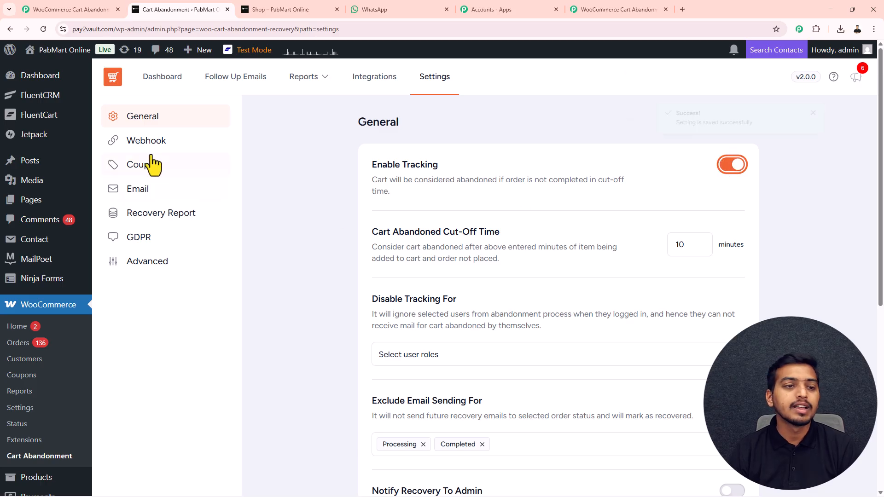
# Enable the cart abandonment webhook with the copied Pabbly Connect URL as its address and trigger a sample
pyautogui.click(146, 143)
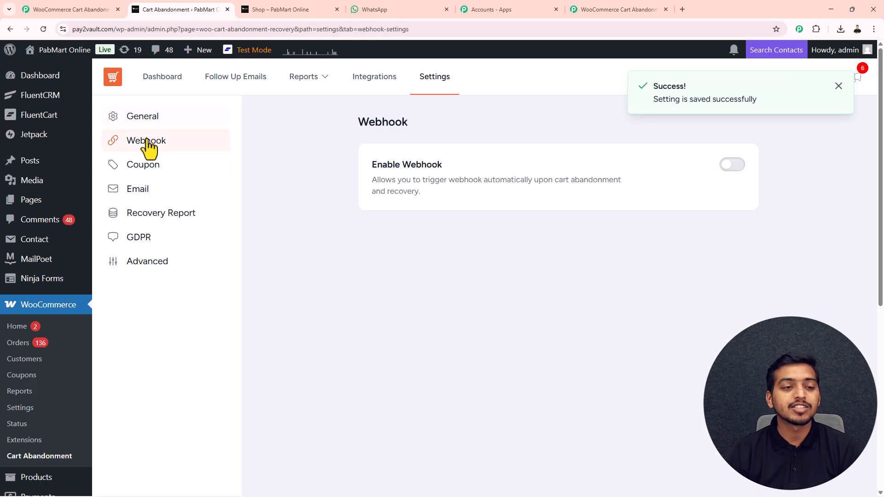
pyautogui.click(733, 168)
pyautogui.click(486, 278)
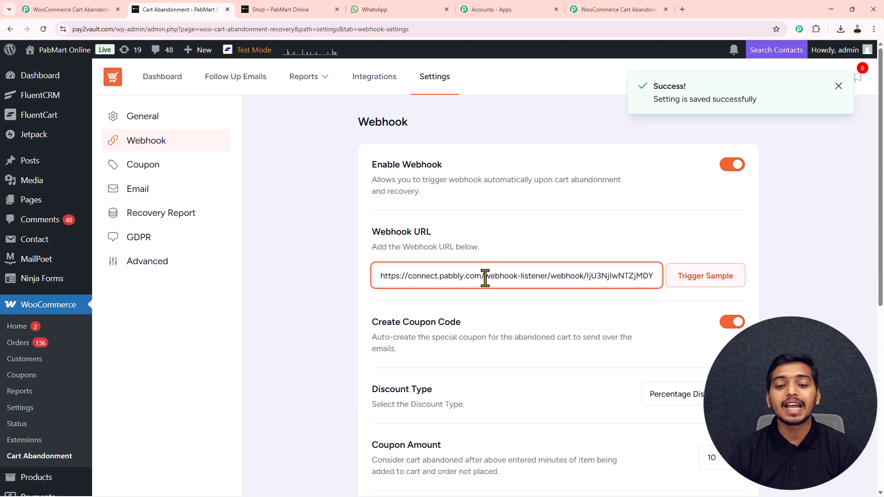
pyautogui.hotkey('ctrl', 'a')
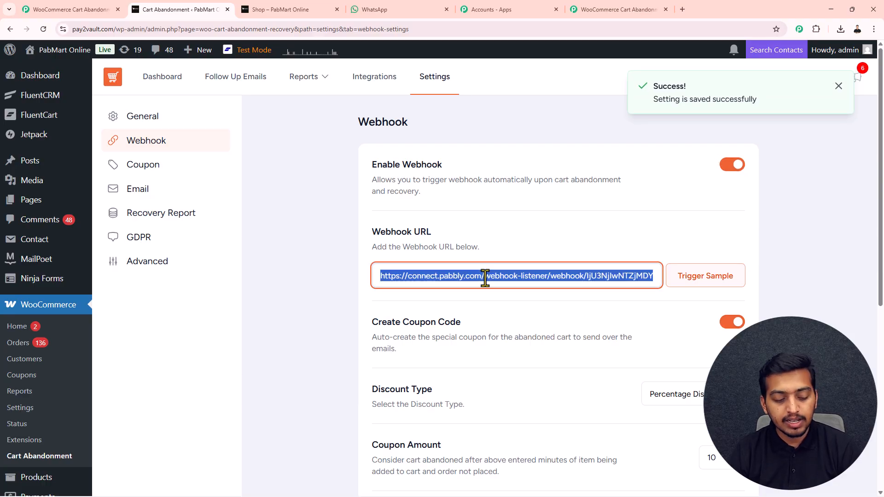
pyautogui.hotkey('ctrl', 'v')
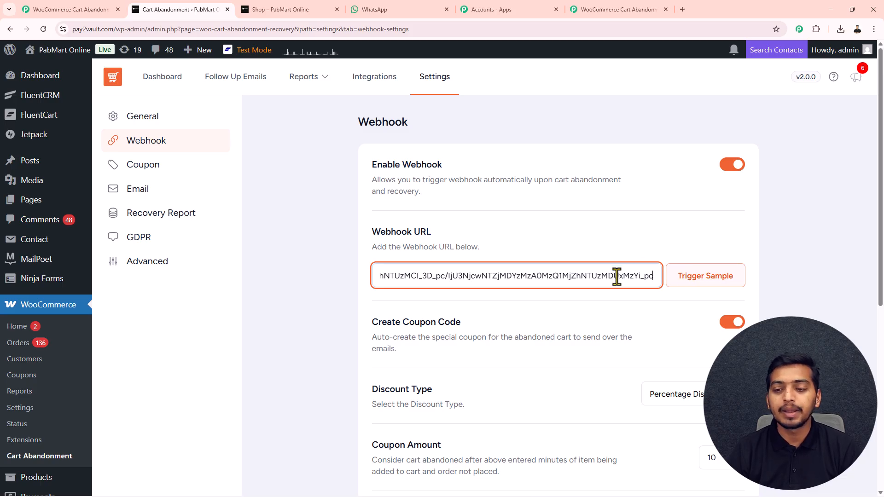
pyautogui.click(701, 280)
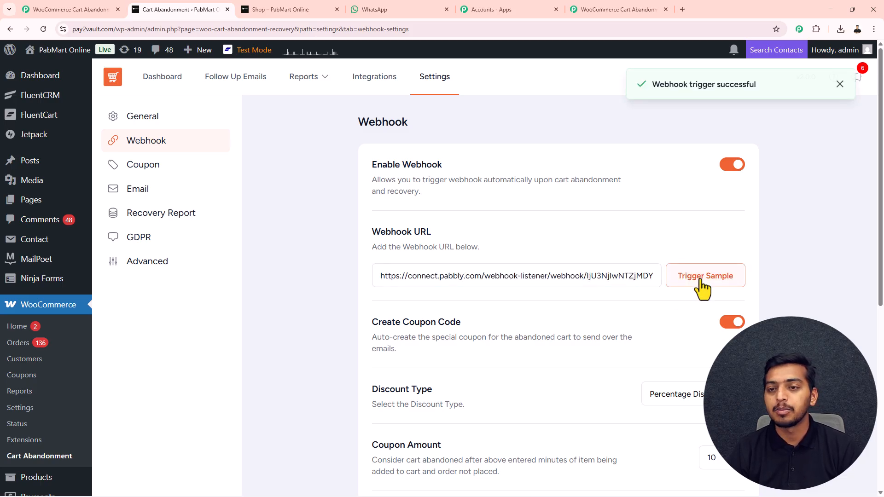
# Return to the Pabbly Connect workflow, examine the fields of the captured WooCommerce webhook response, and close the trigger setup
pyautogui.click(612, 7)
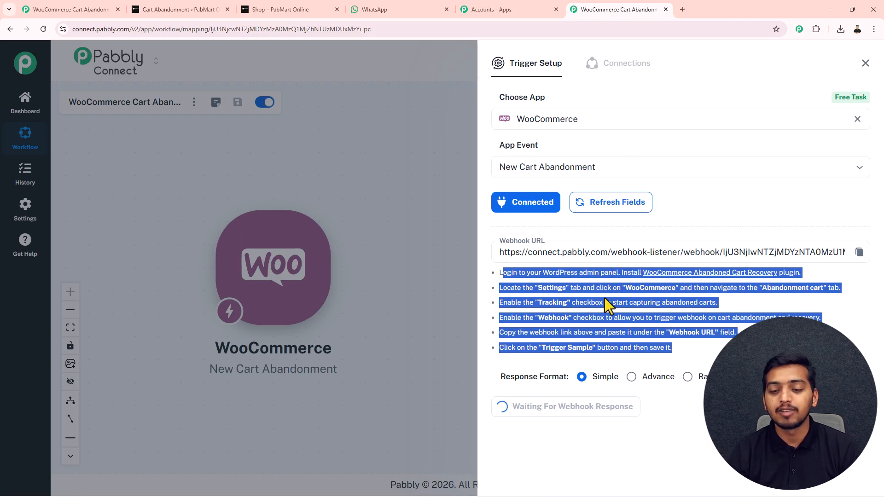
pyautogui.scroll(-3, 605, 298)
pyautogui.scroll(-1, 604, 298)
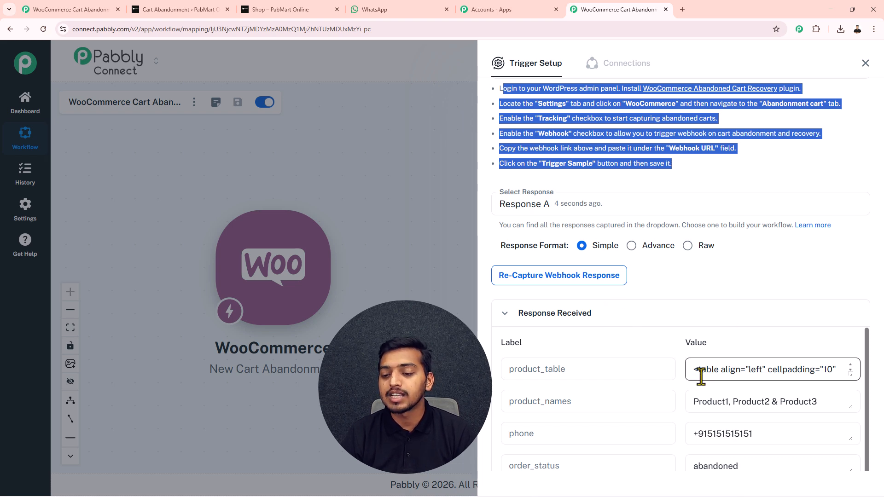
pyautogui.scroll(-5, 702, 378)
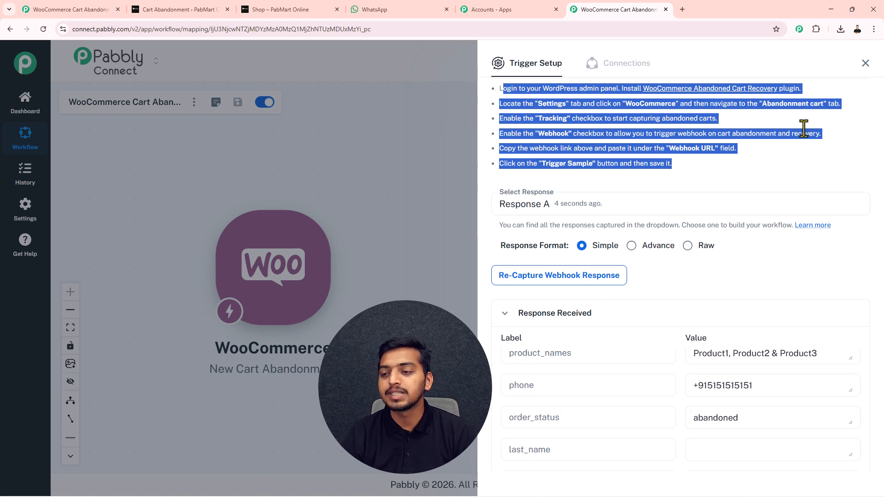
pyautogui.click(865, 64)
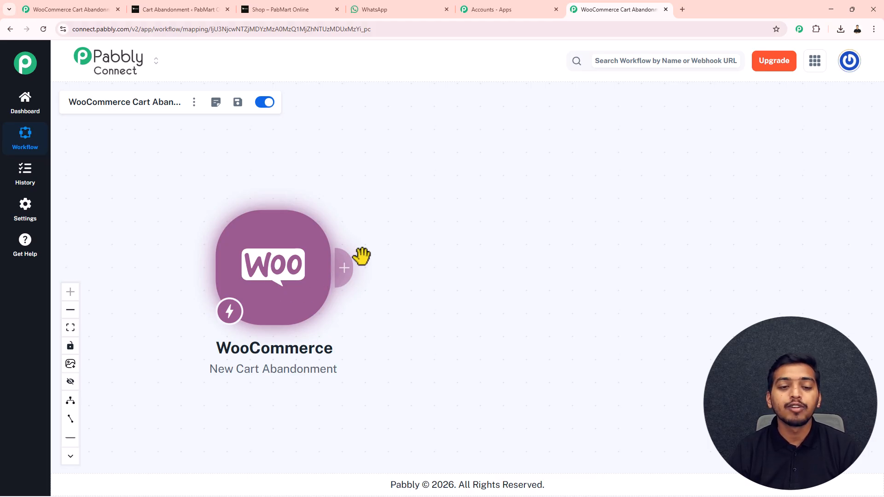
# Add a WhatsApp Cloud API action with the Send Text Message event and start a new connection for it
pyautogui.click(344, 270)
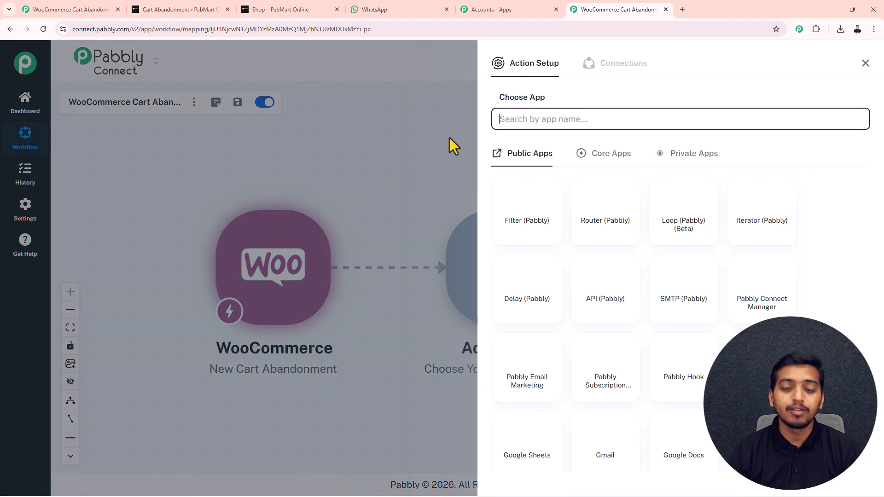
pyautogui.write('WhatsApp')
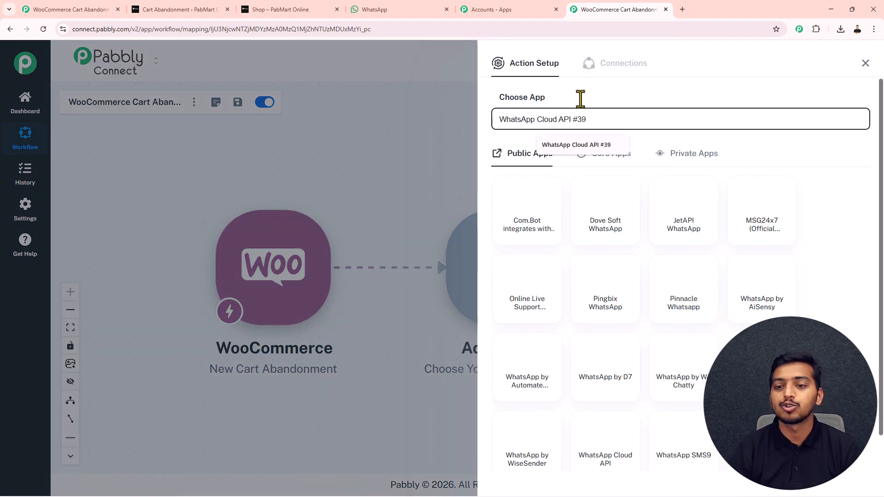
pyautogui.click(616, 437)
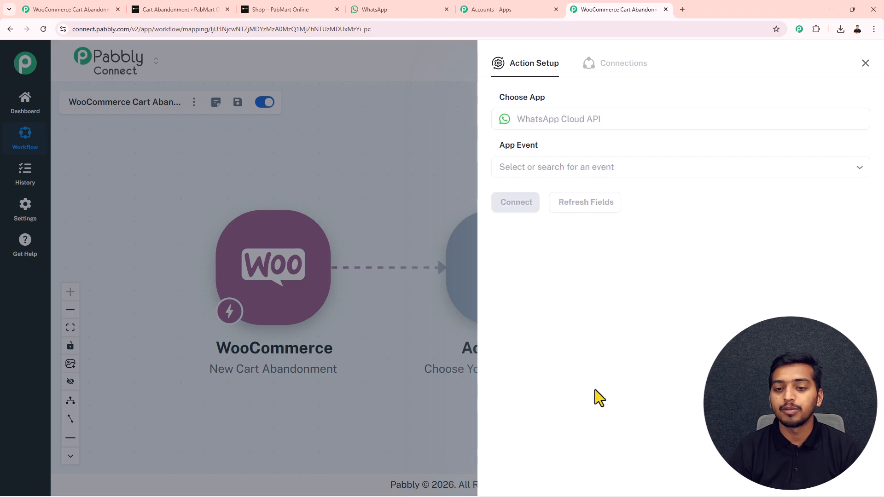
pyautogui.click(559, 170)
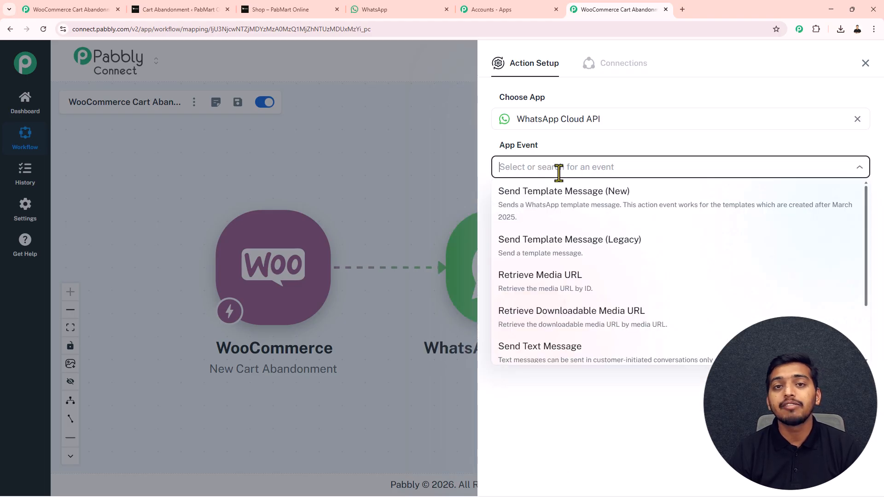
pyautogui.click(542, 351)
pyautogui.click(524, 205)
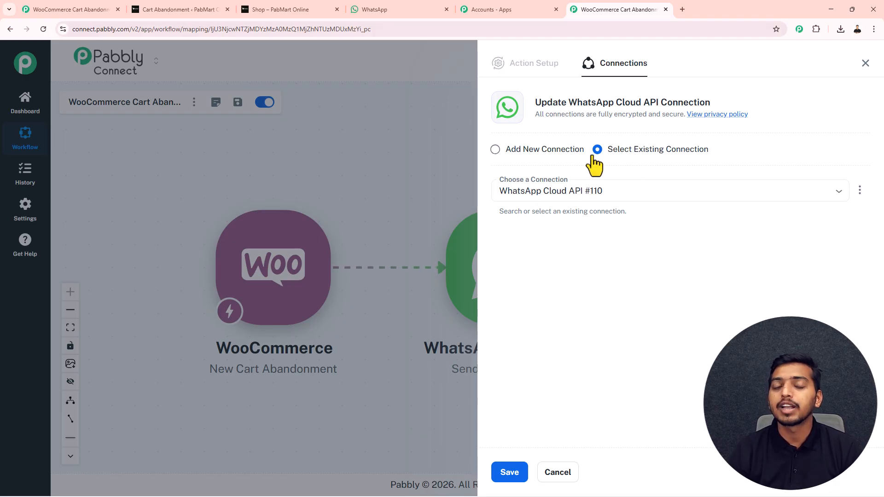
pyautogui.click(495, 150)
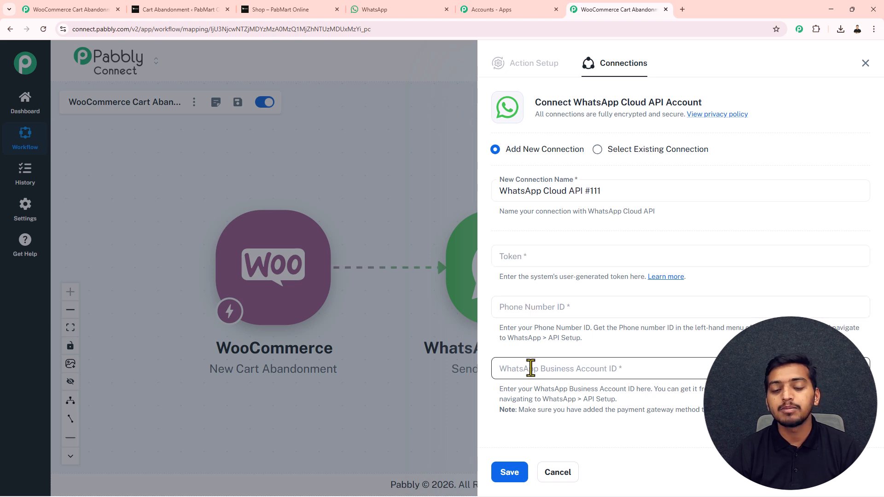
# Open developers.facebook.com in a new browser tab and go to the WhatsApp API setup of the Sun Creations app
pyautogui.click(683, 9)
pyautogui.write('dev')
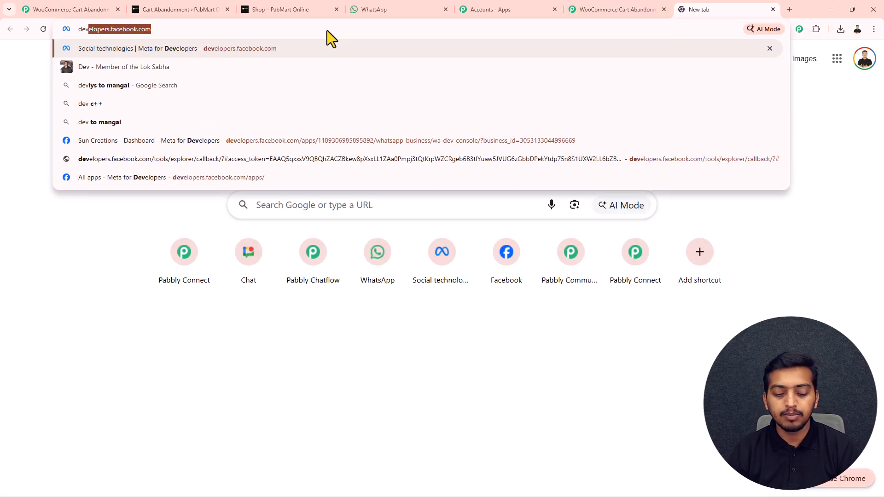
pyautogui.press('Return')
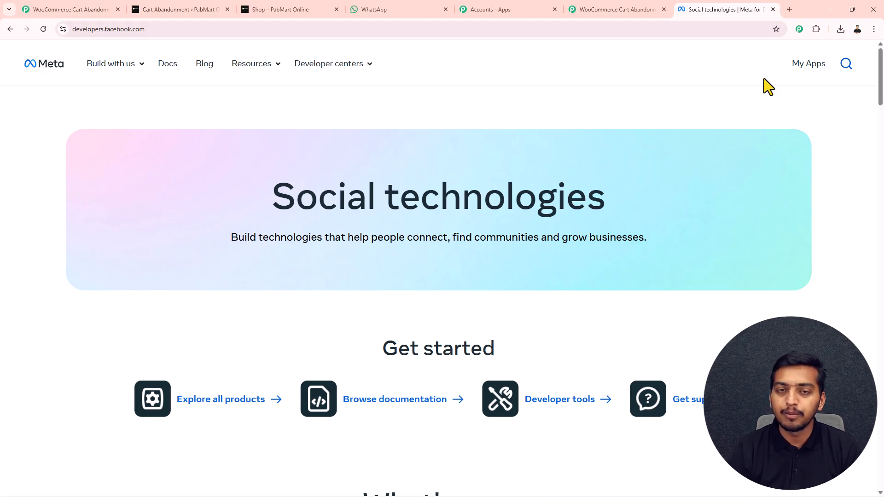
pyautogui.click(804, 68)
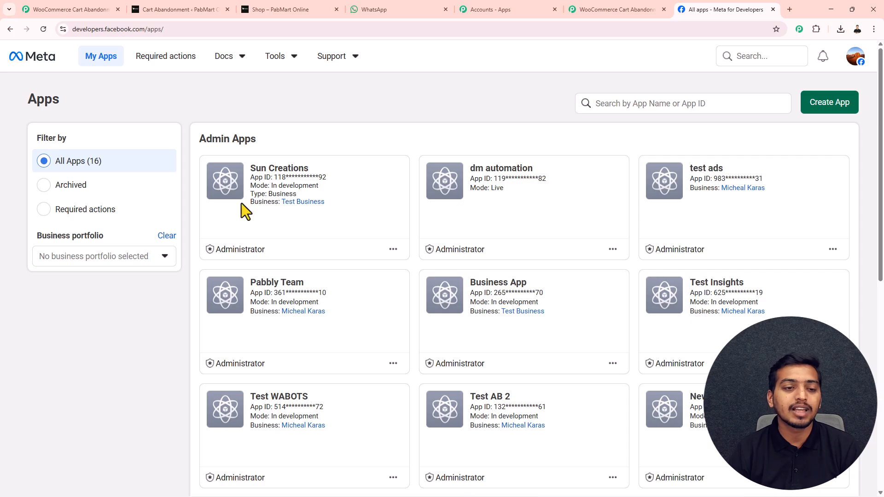
pyautogui.click(226, 183)
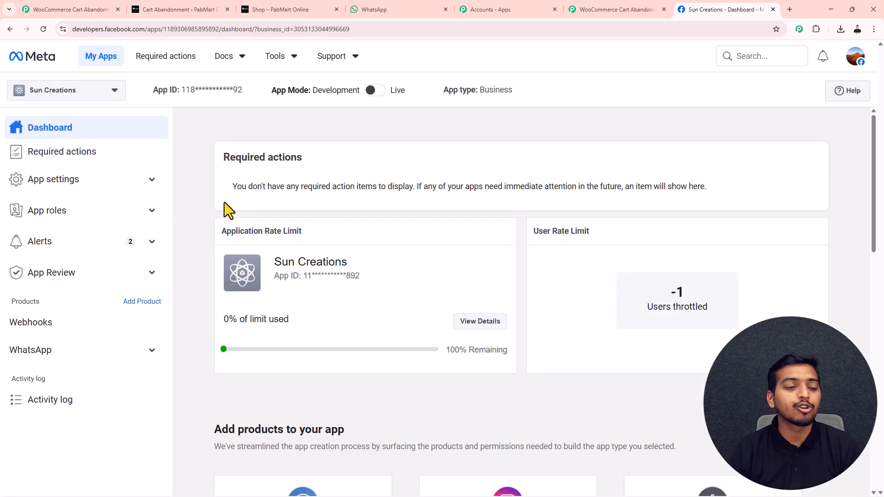
pyautogui.click(63, 351)
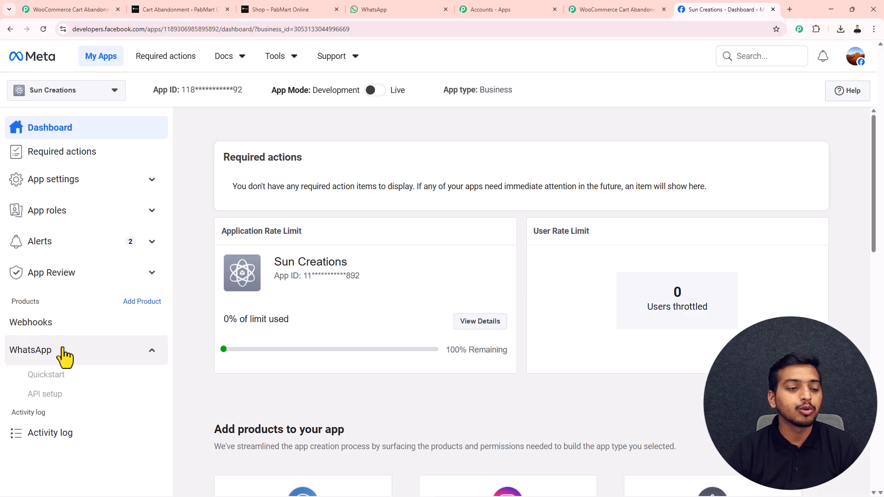
pyautogui.click(52, 401)
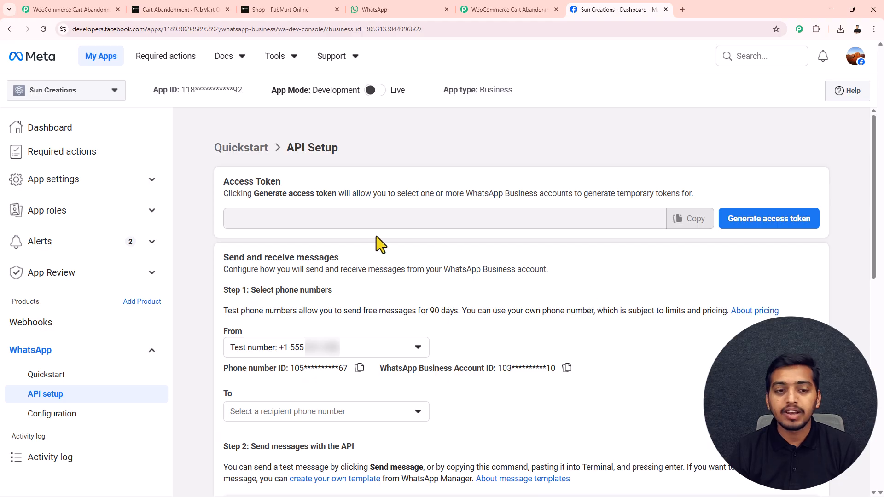
# Generate a WhatsApp access token in Meta and paste it into the Token field of the new Pabbly Connect connection
pyautogui.click(750, 223)
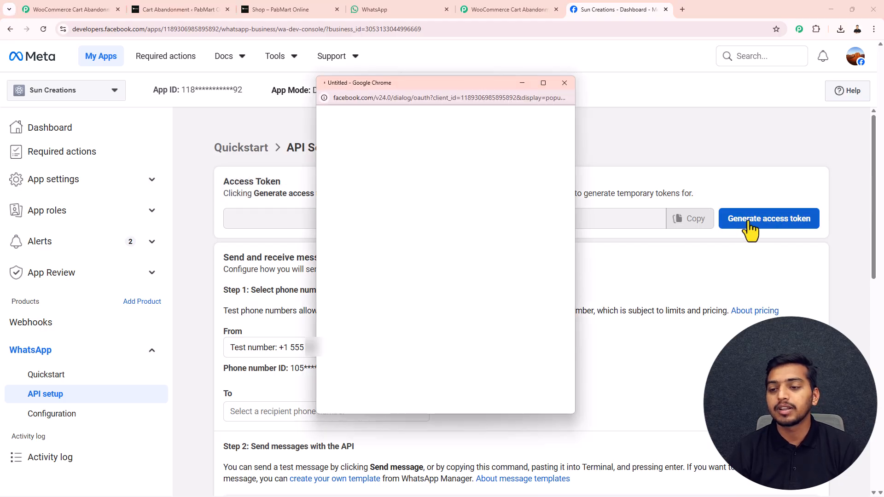
pyautogui.click(690, 222)
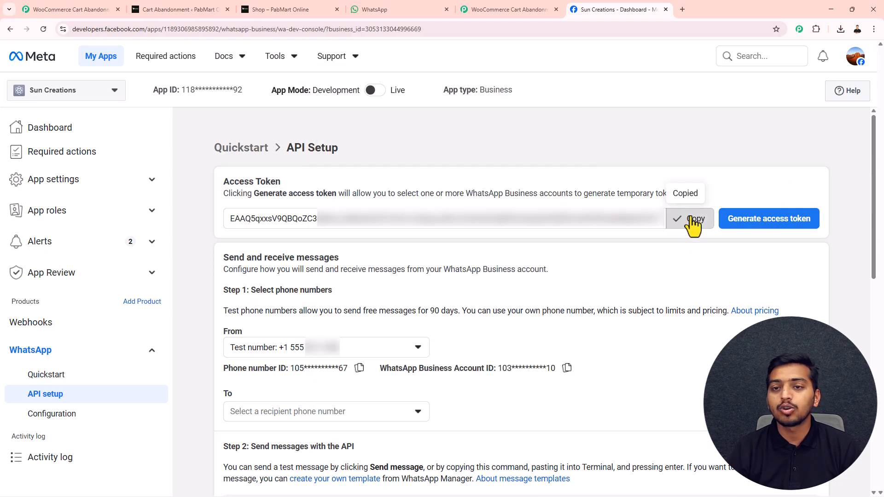
pyautogui.click(543, 11)
pyautogui.click(524, 261)
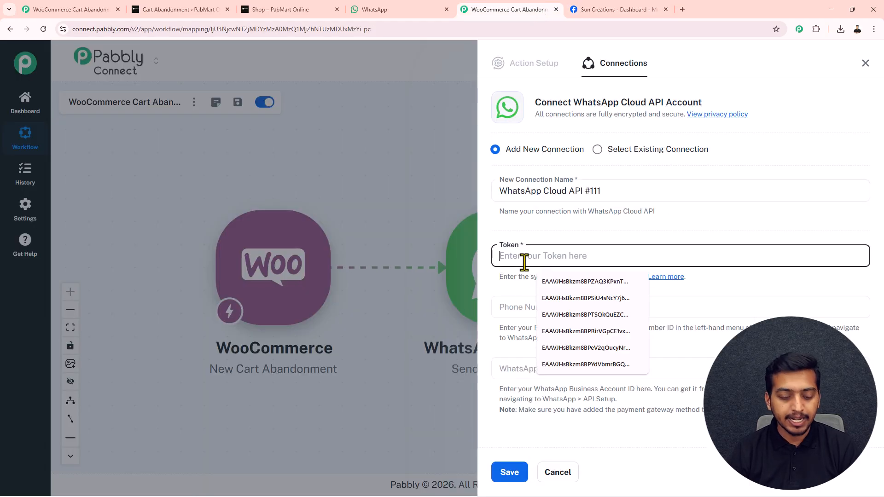
pyautogui.hotkey('ctrl', 'v')
# Copy the phone number ID from the Meta API setup into the connection's Phone Number ID field
pyautogui.click(520, 308)
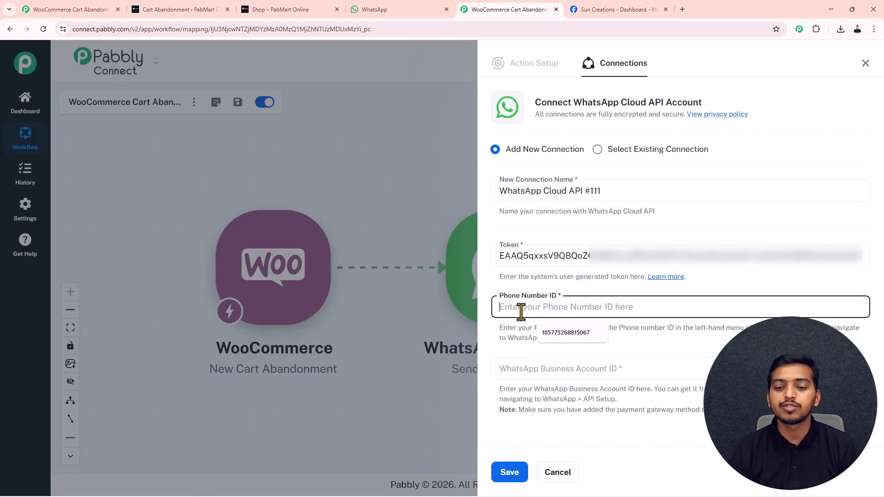
pyautogui.click(643, 10)
pyautogui.click(358, 368)
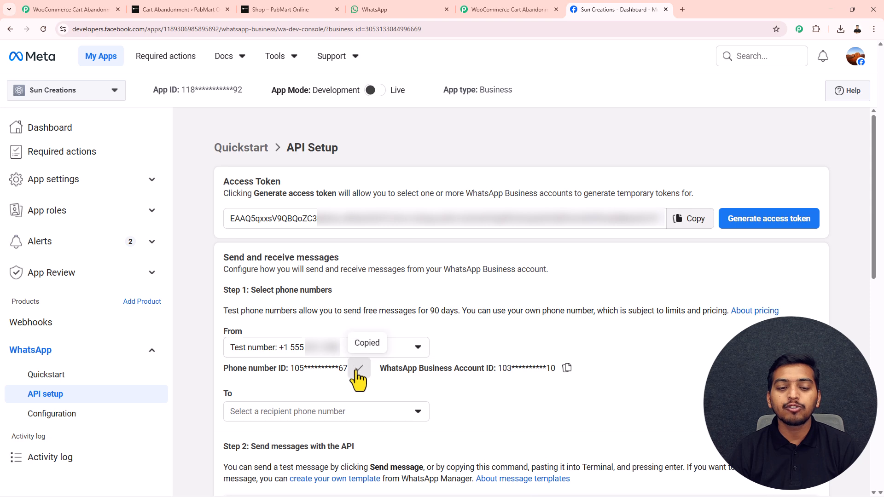
pyautogui.click(468, 9)
pyautogui.hotkey('ctrl', 'v')
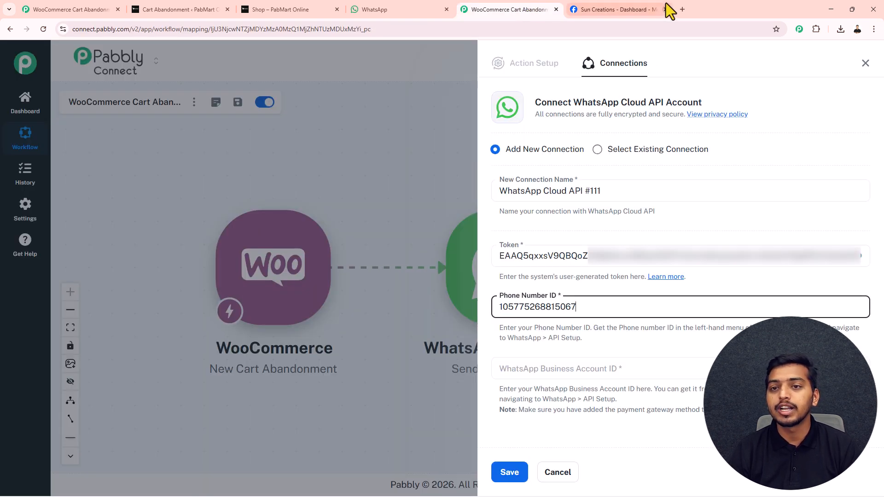
# Copy the WhatsApp Business Account ID from Meta into the connection's matching field and save the connection
pyautogui.click(641, 9)
pyautogui.click(567, 369)
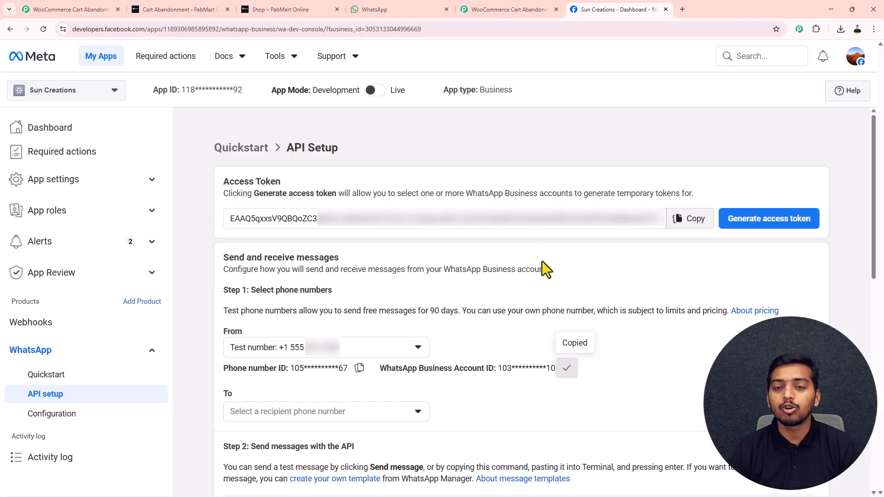
pyautogui.click(527, 10)
pyautogui.click(524, 366)
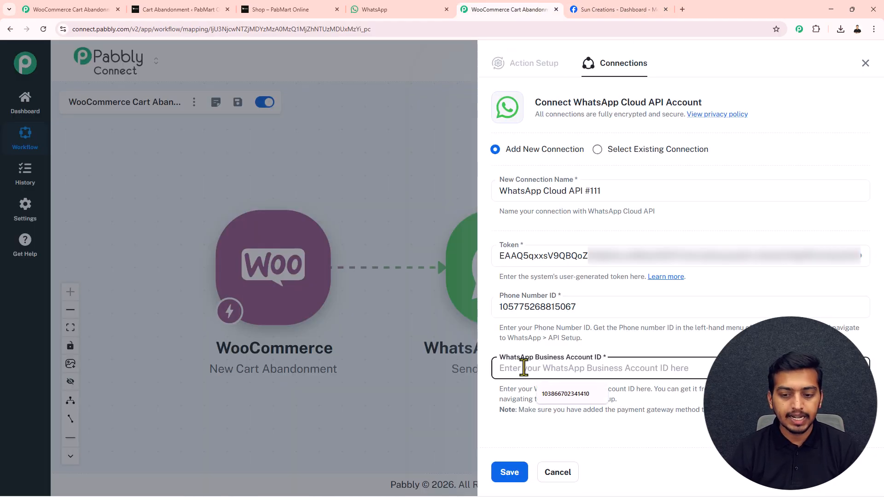
pyautogui.hotkey('ctrl', 'v')
pyautogui.click(509, 472)
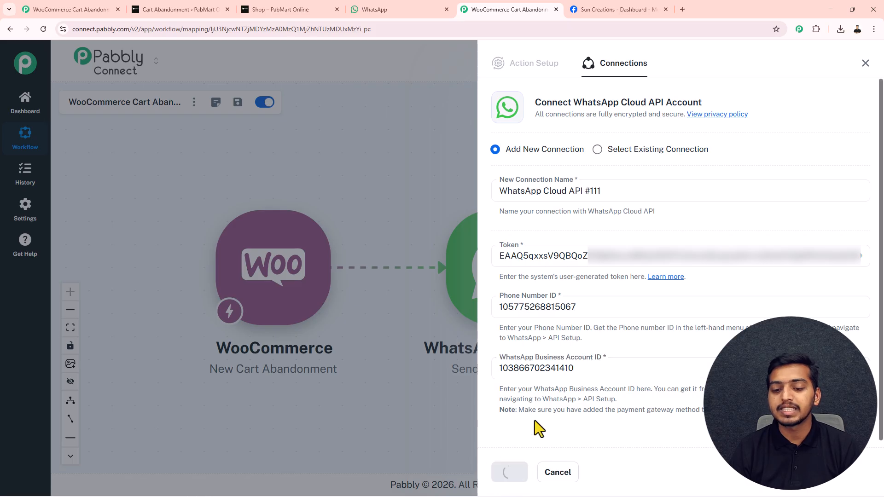
# Map the recipient mobile number to the phone value from the WooCommerce New Cart Abandonment trigger
pyautogui.click(577, 297)
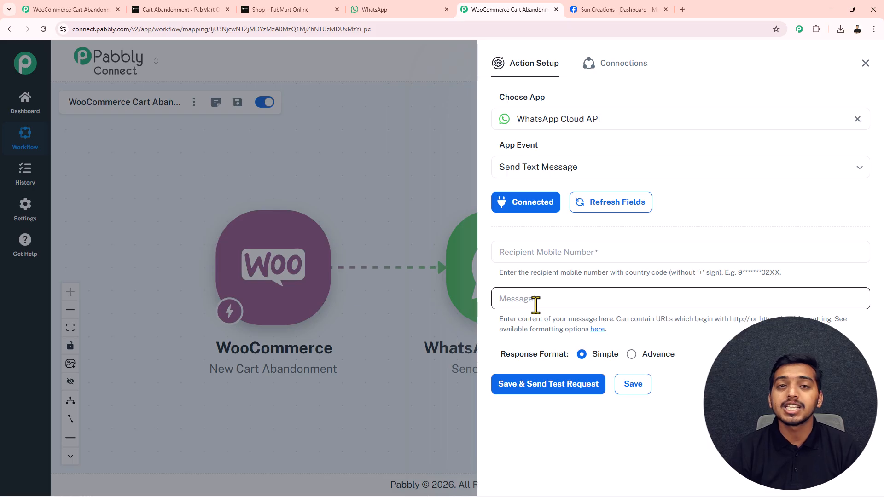
pyautogui.click(531, 257)
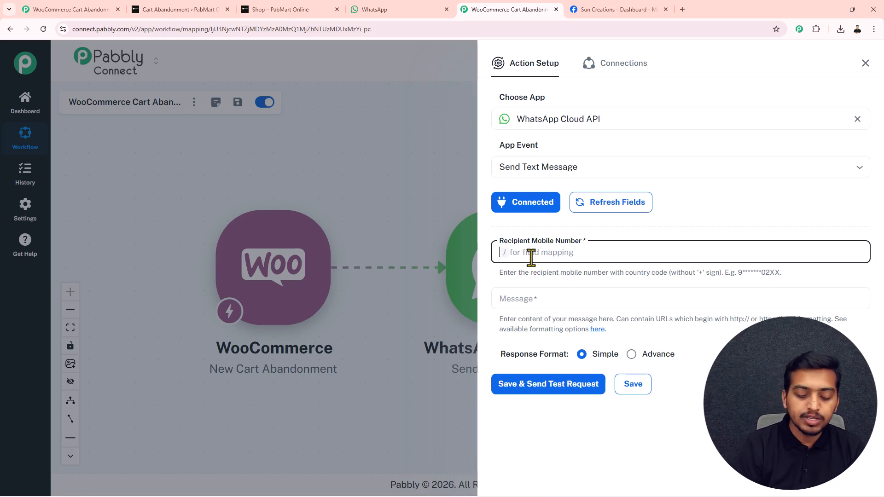
pyautogui.write('/')
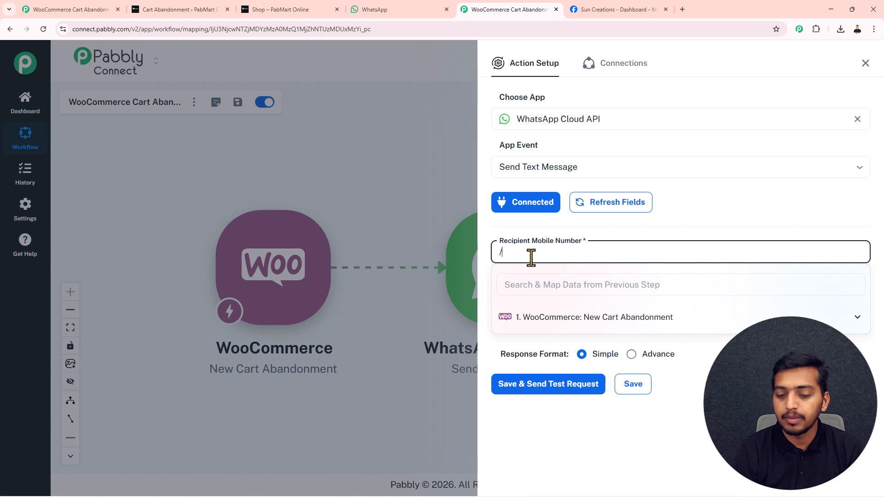
pyautogui.click(613, 318)
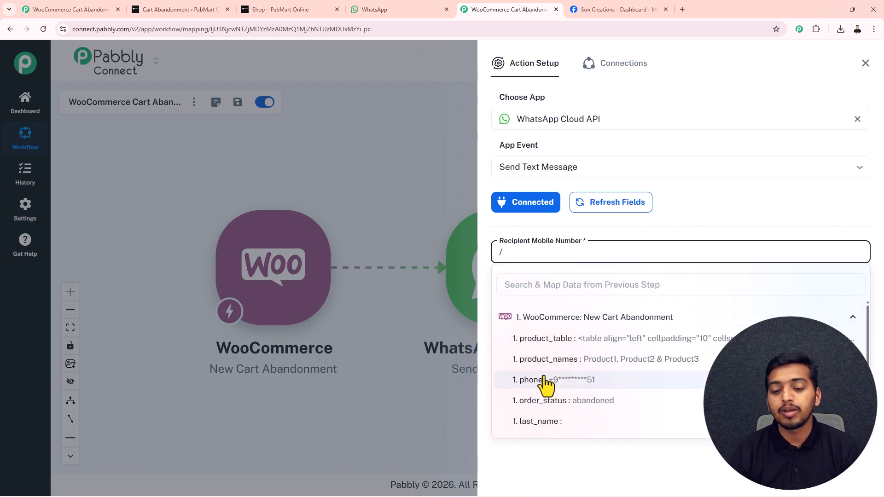
pyautogui.click(588, 383)
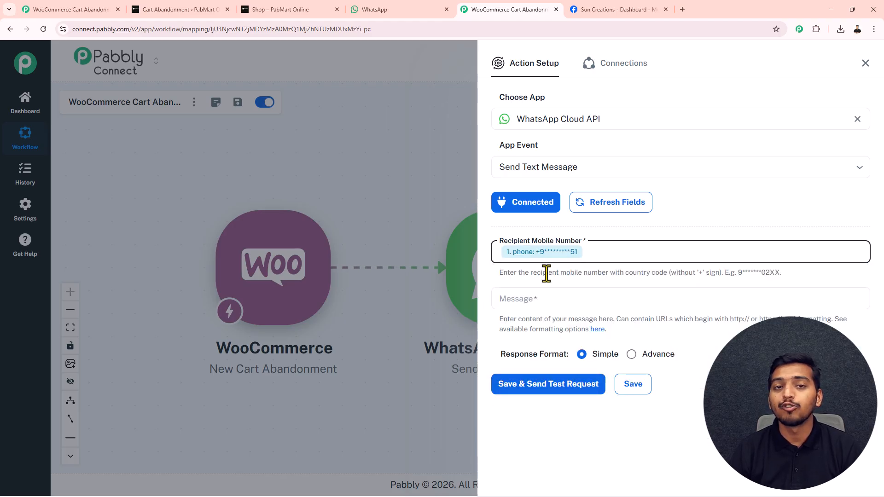
# Paste the Urban Cart Store 10% discount message as the message text and map first_name after "Hi" in its greeting
pyautogui.click(514, 299)
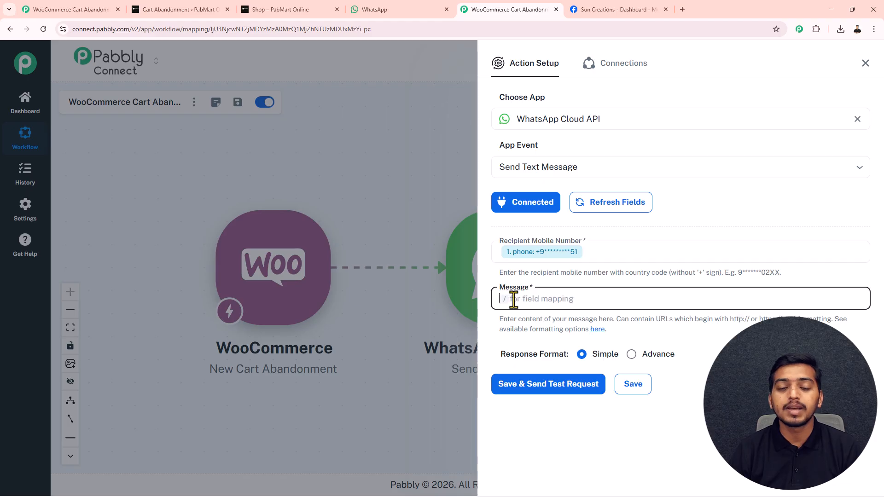
pyautogui.hotkey('ctrl', 'v')
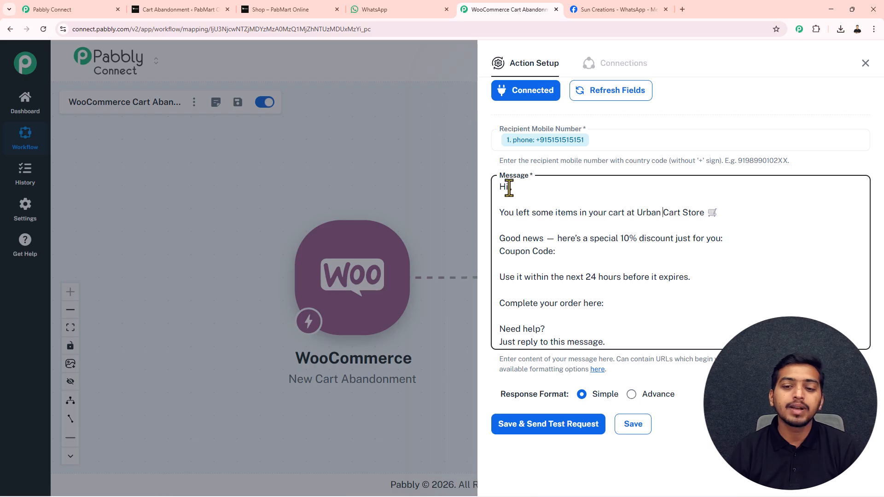
pyautogui.click(559, 251)
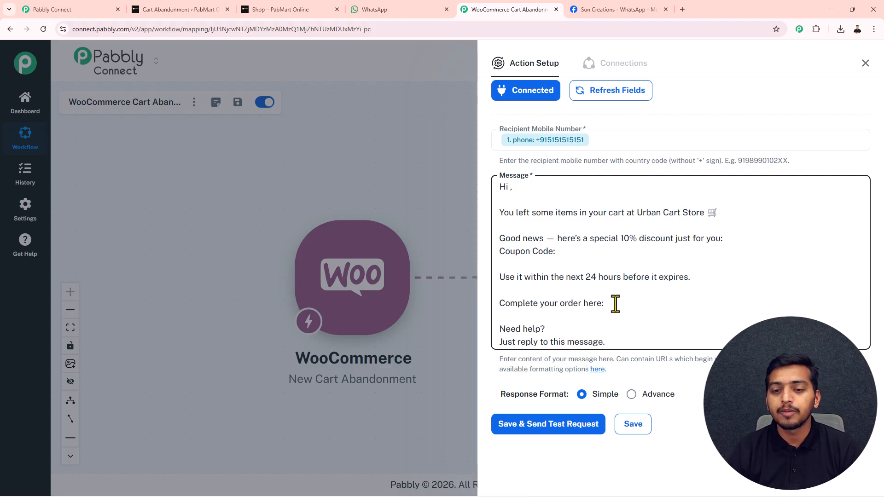
pyautogui.click(509, 187)
pyautogui.write('/name')
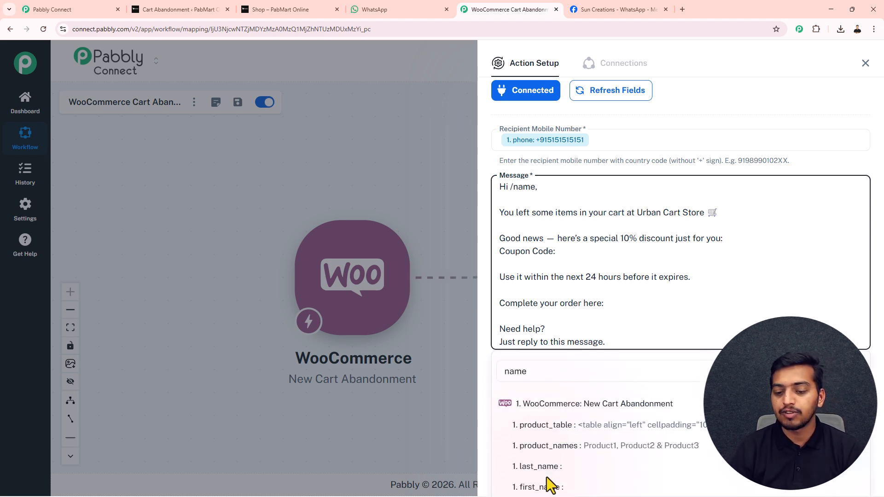
pyautogui.click(539, 487)
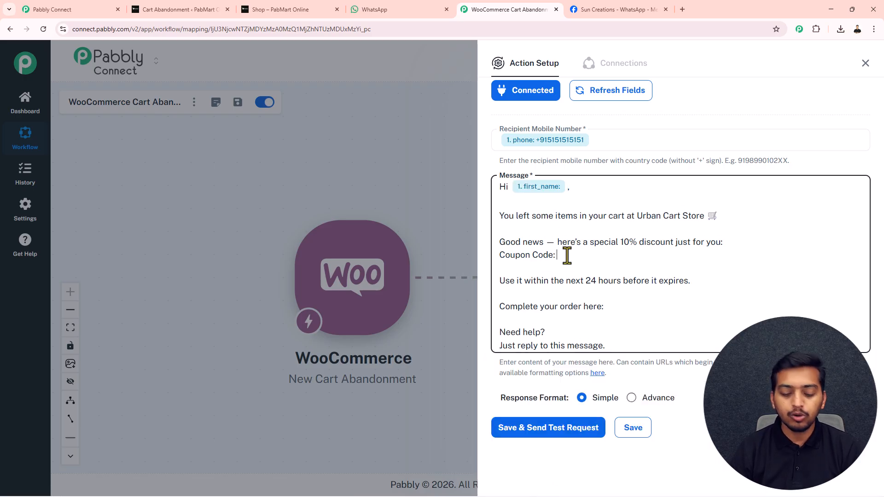
# Map coupon_code after "Coupon Code:" and checkout_url after "Complete your order here:" in the message text
pyautogui.write('/coupon')
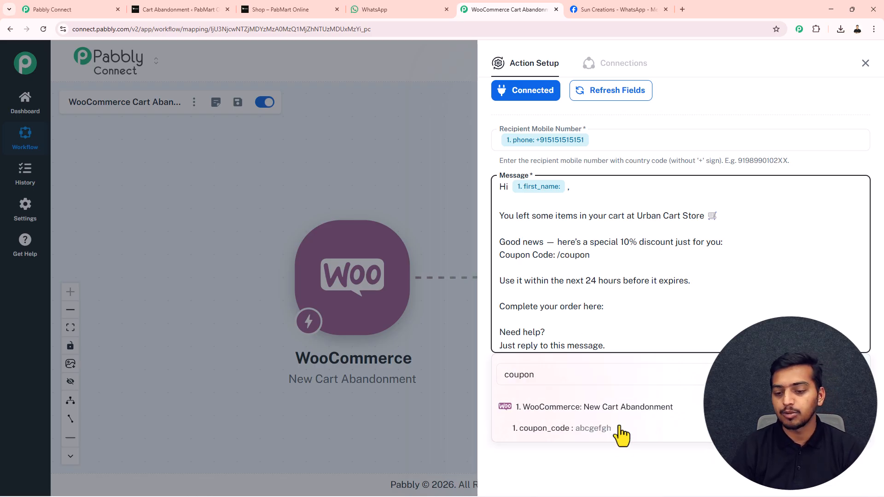
pyautogui.click(601, 429)
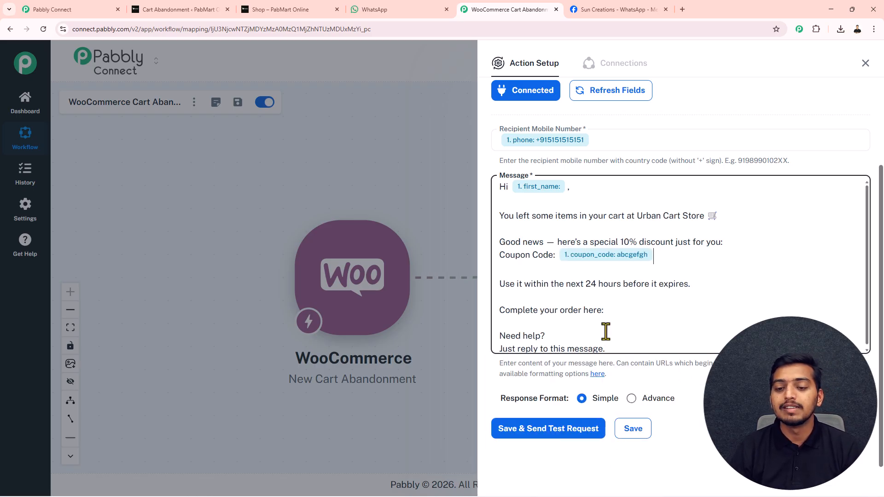
pyautogui.click(608, 312)
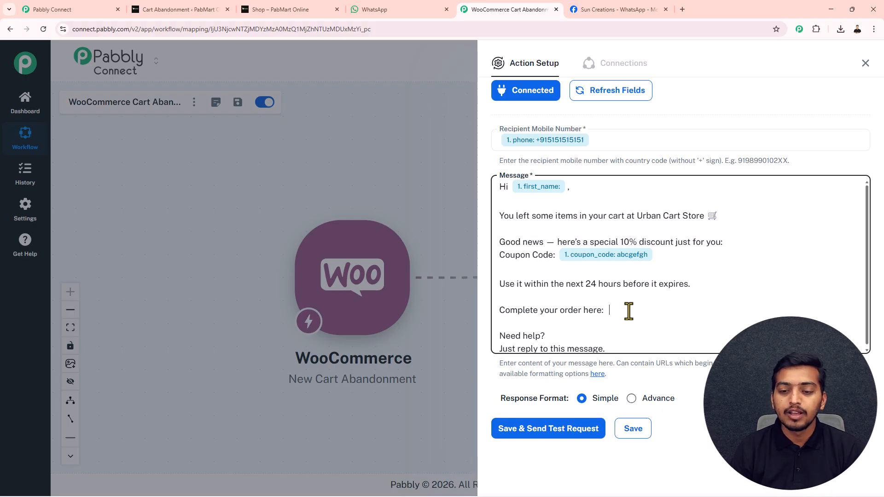
pyautogui.write('/')
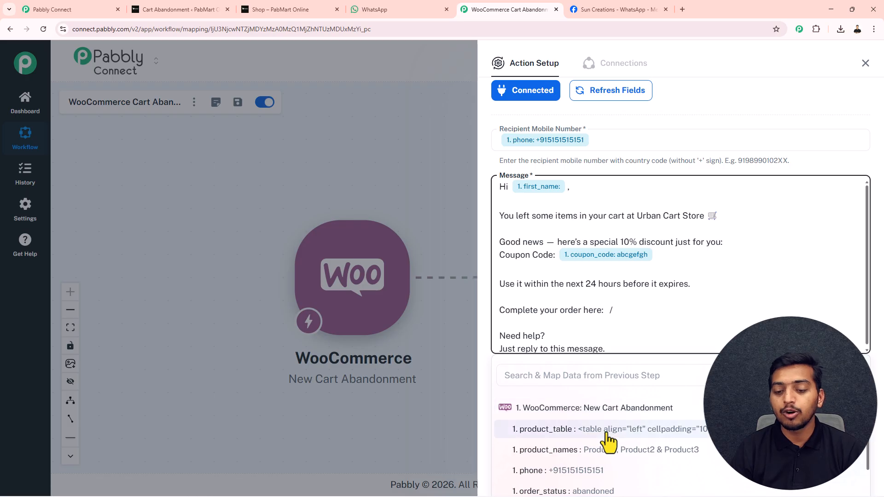
pyautogui.scroll(-3, 627, 430)
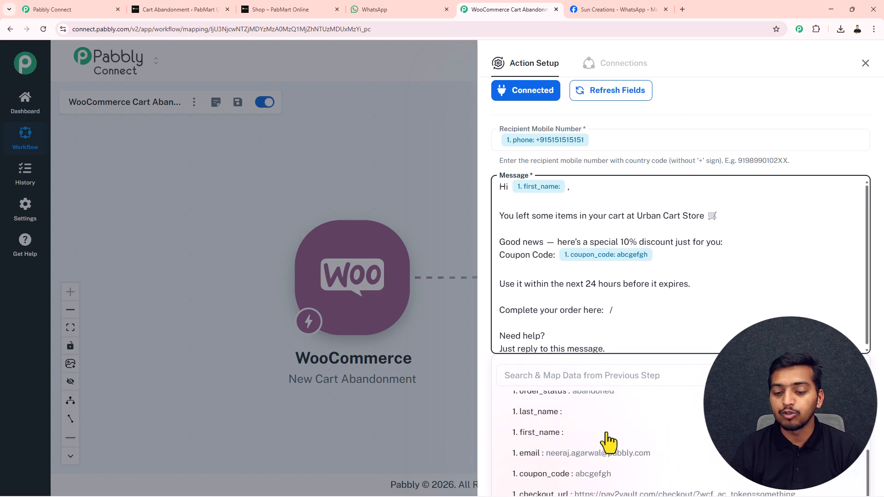
pyautogui.click(587, 490)
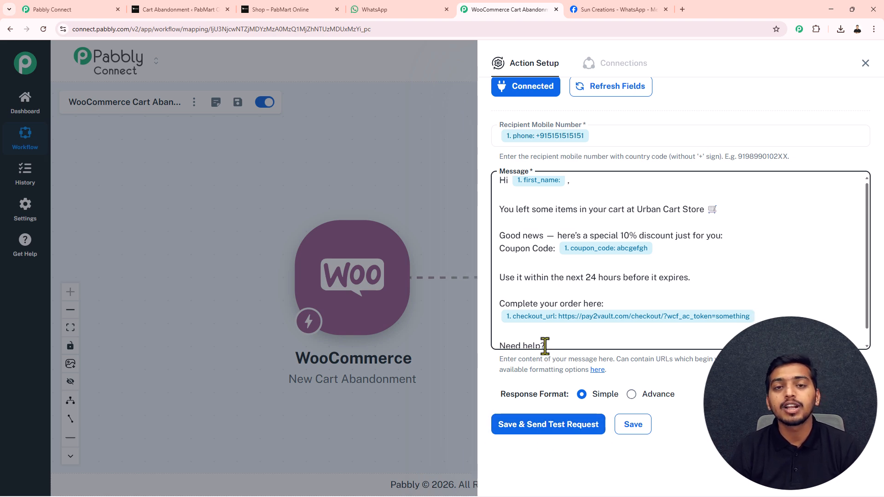
# Save the WhatsApp action with a test request and check the coupon code and checkout link in the message received in WhatsApp
pyautogui.scroll(-1, 545, 345)
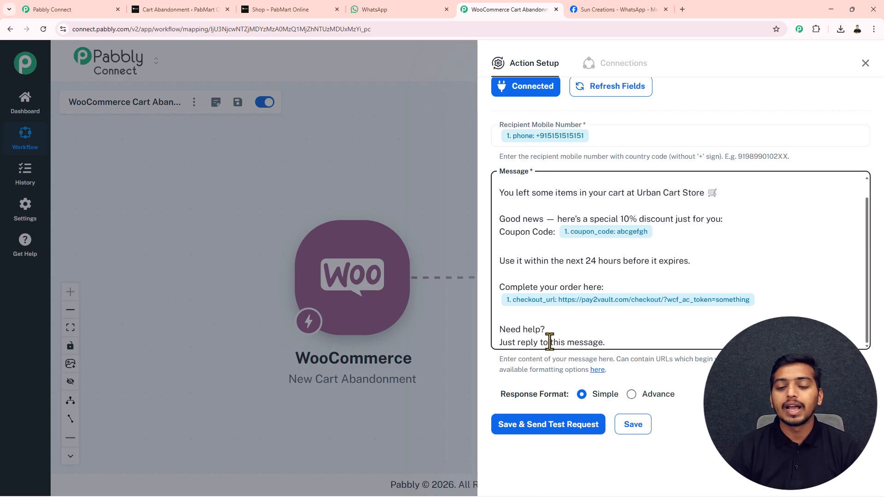
pyautogui.click(529, 430)
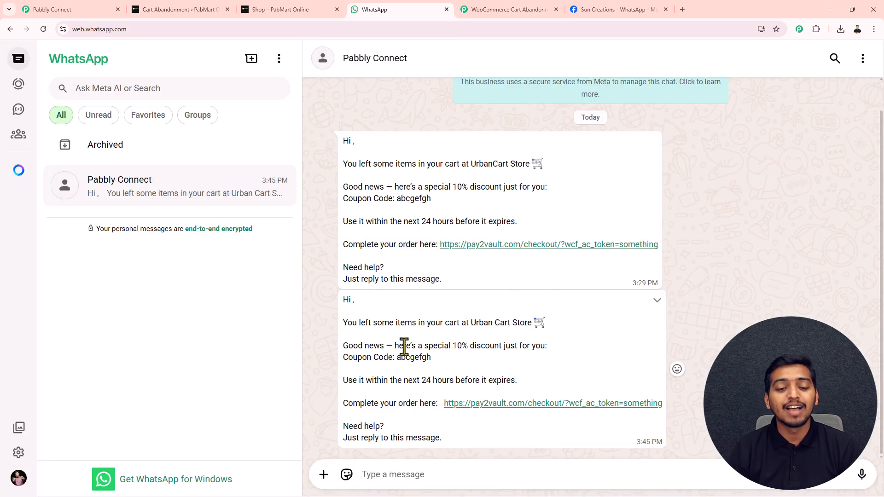
pyautogui.moveTo(396, 358); pyautogui.dragTo(442, 367)
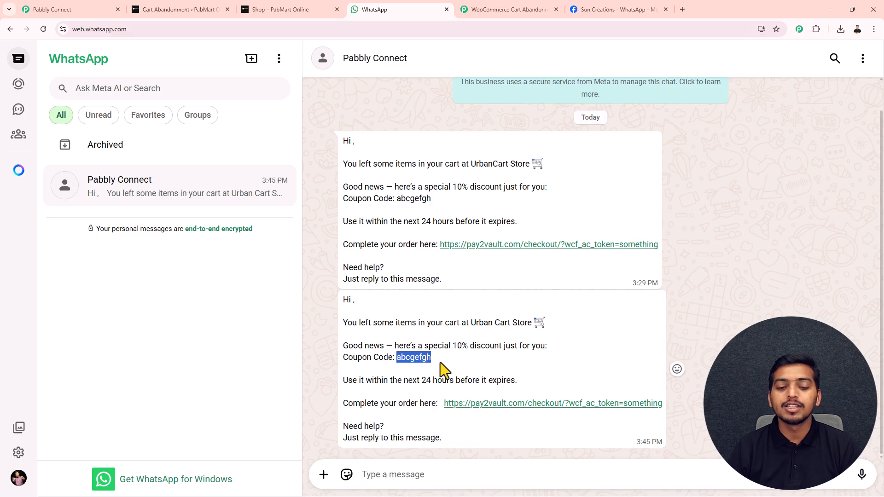
pyautogui.moveTo(355, 404); pyautogui.dragTo(482, 407)
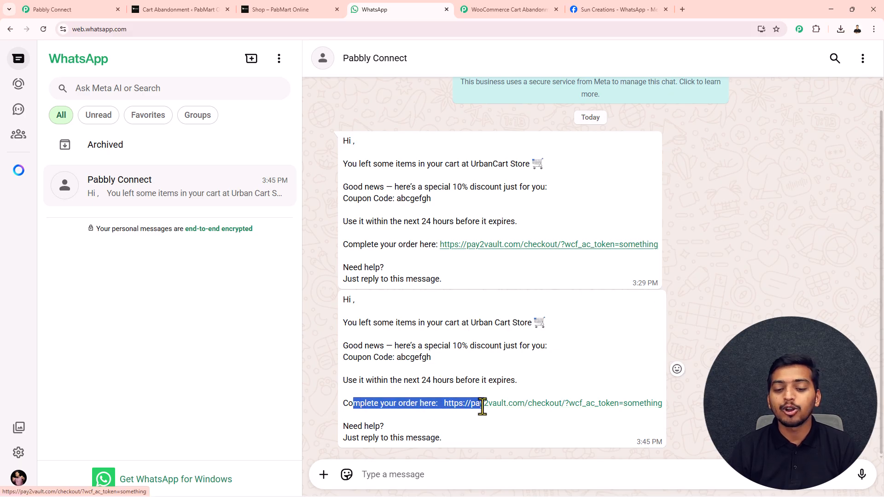
pyautogui.click(485, 381)
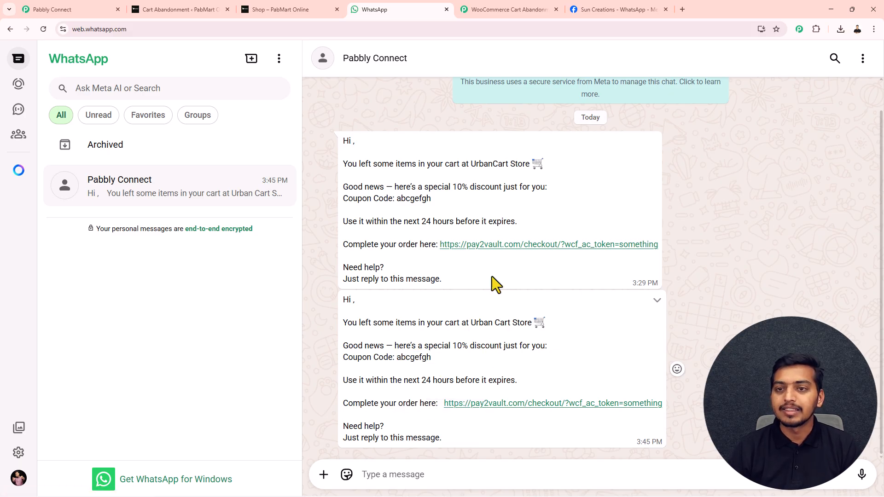
# Back in Pabbly Connect, insert a Delay (Pabbly) step with the Add Time Delay event between WooCommerce and WhatsApp Cloud API and connect it
pyautogui.click(532, 3)
pyautogui.click(865, 64)
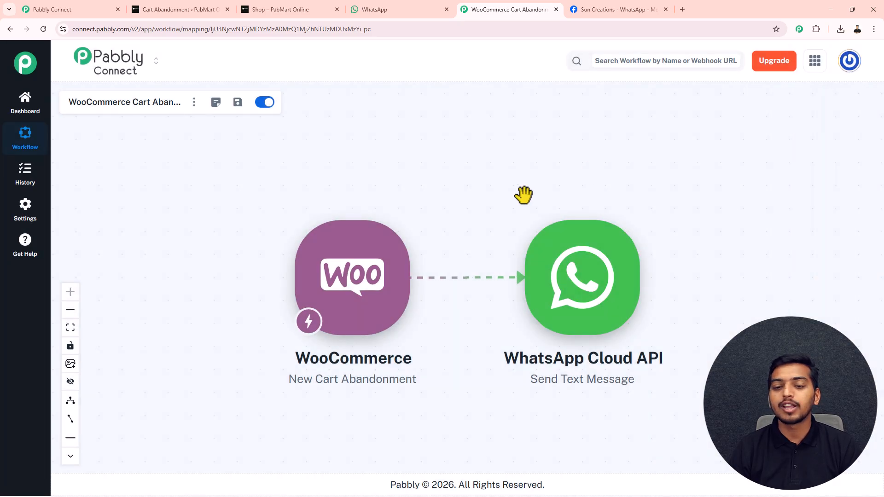
pyautogui.moveTo(474, 201); pyautogui.dragTo(466, 178)
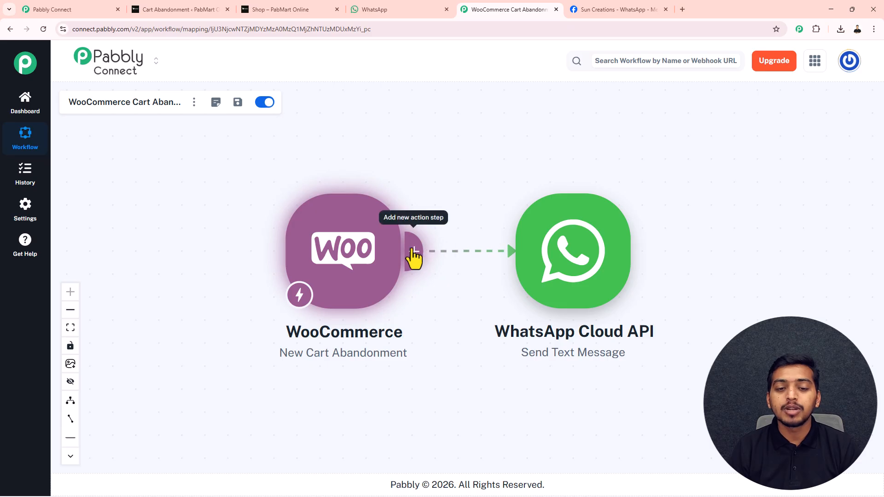
pyautogui.click(414, 254)
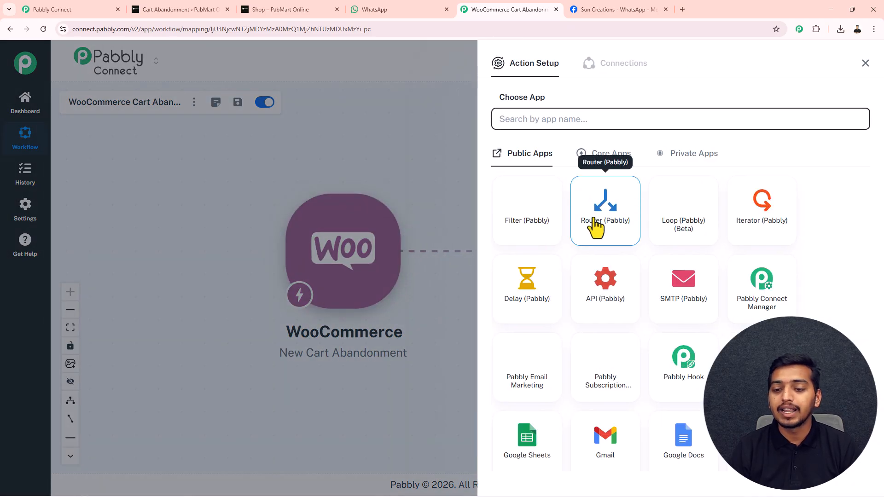
pyautogui.click(530, 287)
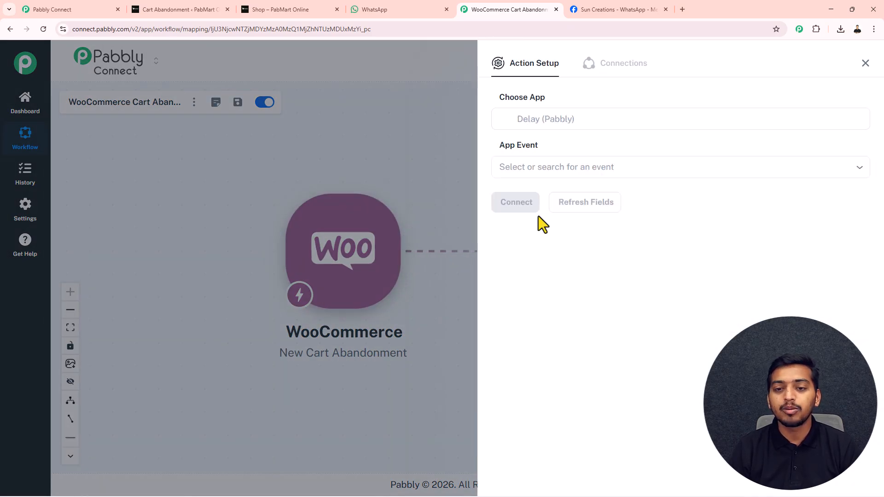
pyautogui.click(536, 167)
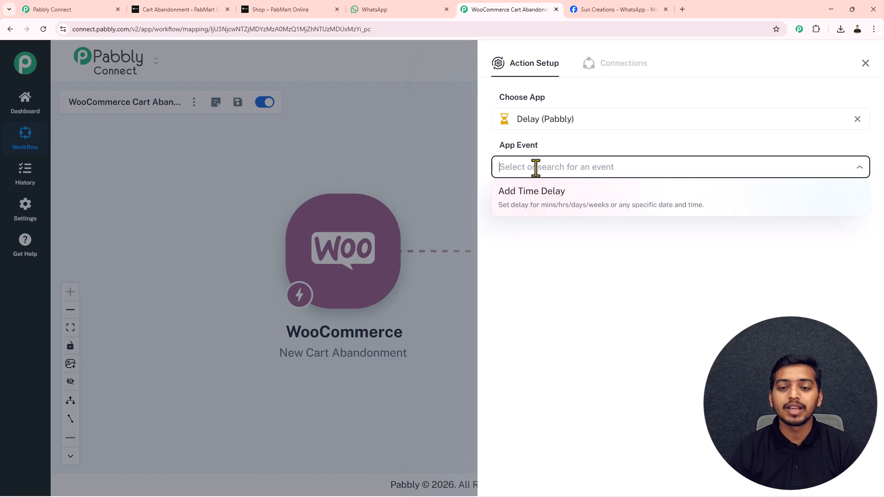
pyautogui.click(539, 209)
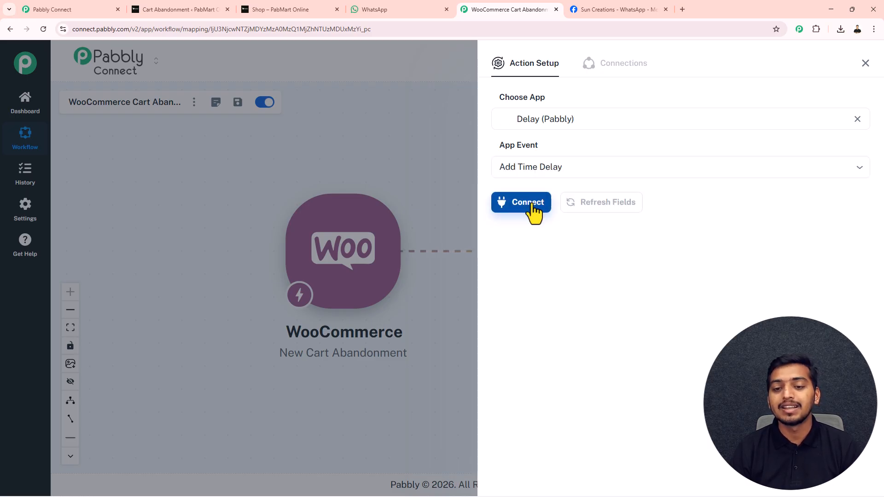
pyautogui.click(535, 210)
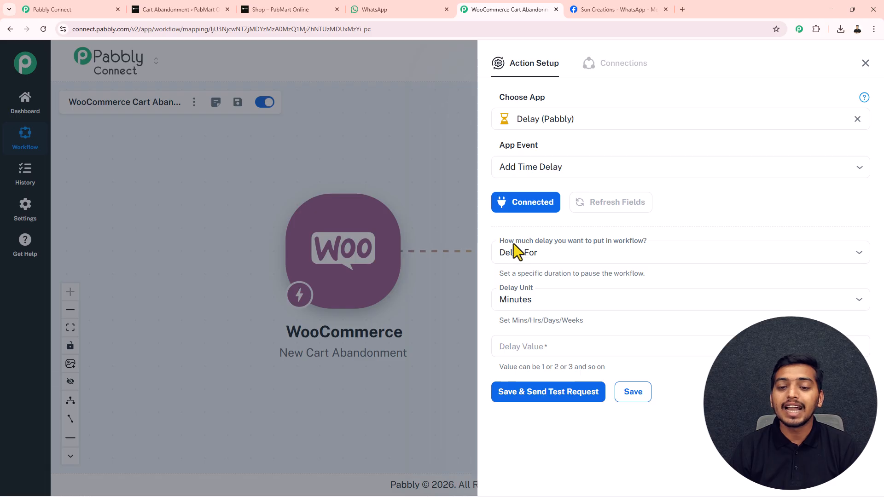
# Configure the delay as Delay For 1 with Hours as the unit, then save it and send a test request
pyautogui.click(591, 257)
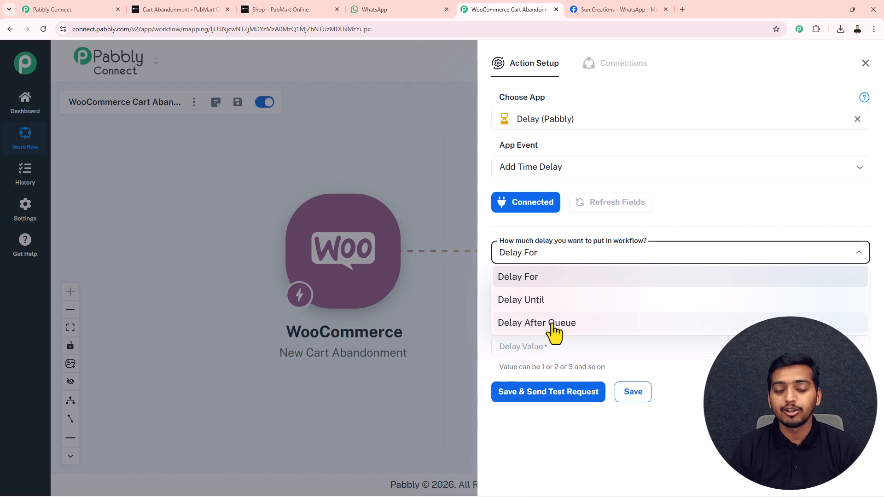
pyautogui.click(530, 278)
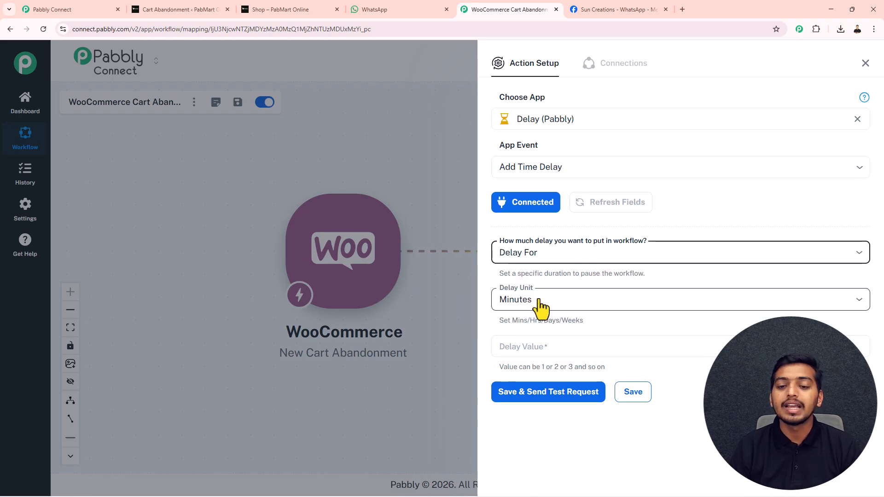
pyautogui.click(540, 298)
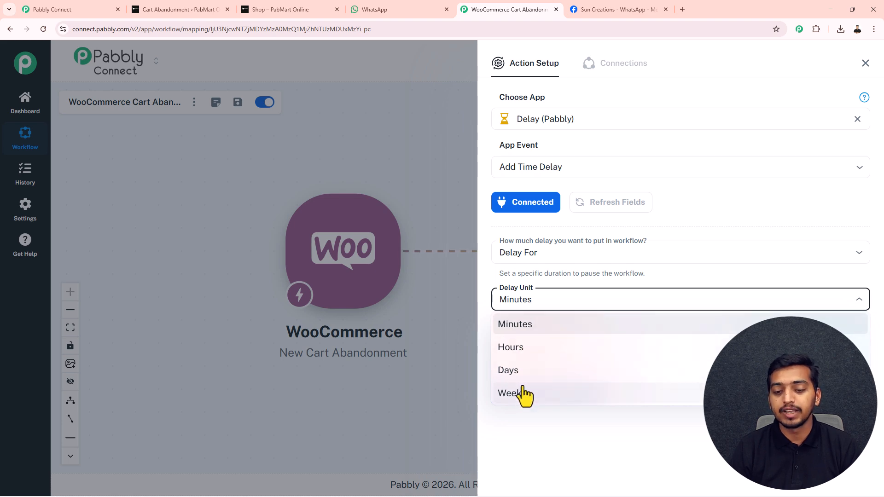
pyautogui.click(524, 350)
pyautogui.click(530, 346)
pyautogui.write('1')
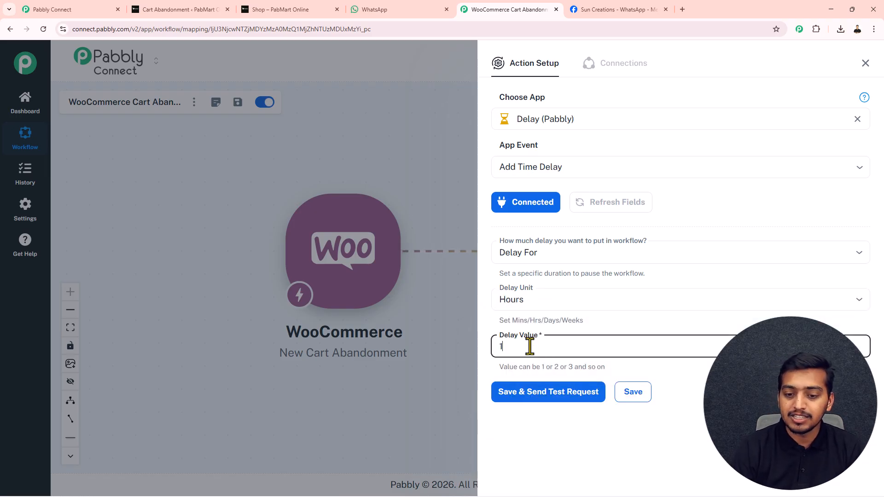
pyautogui.click(540, 399)
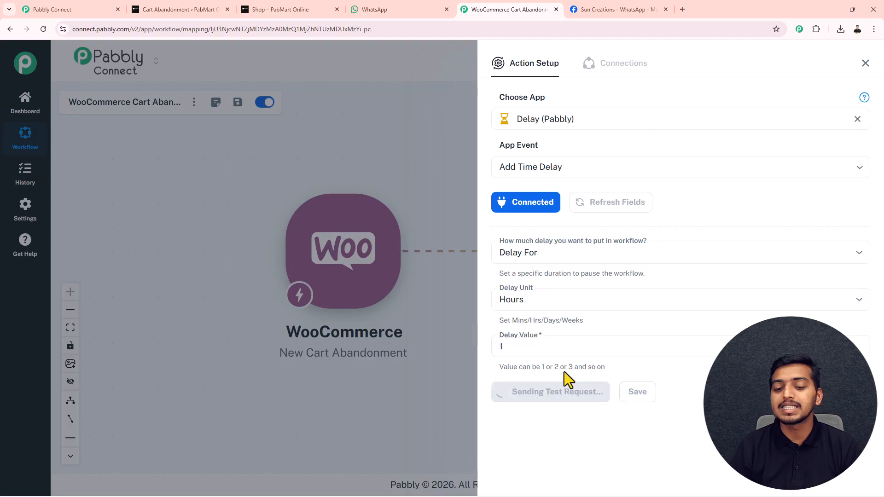